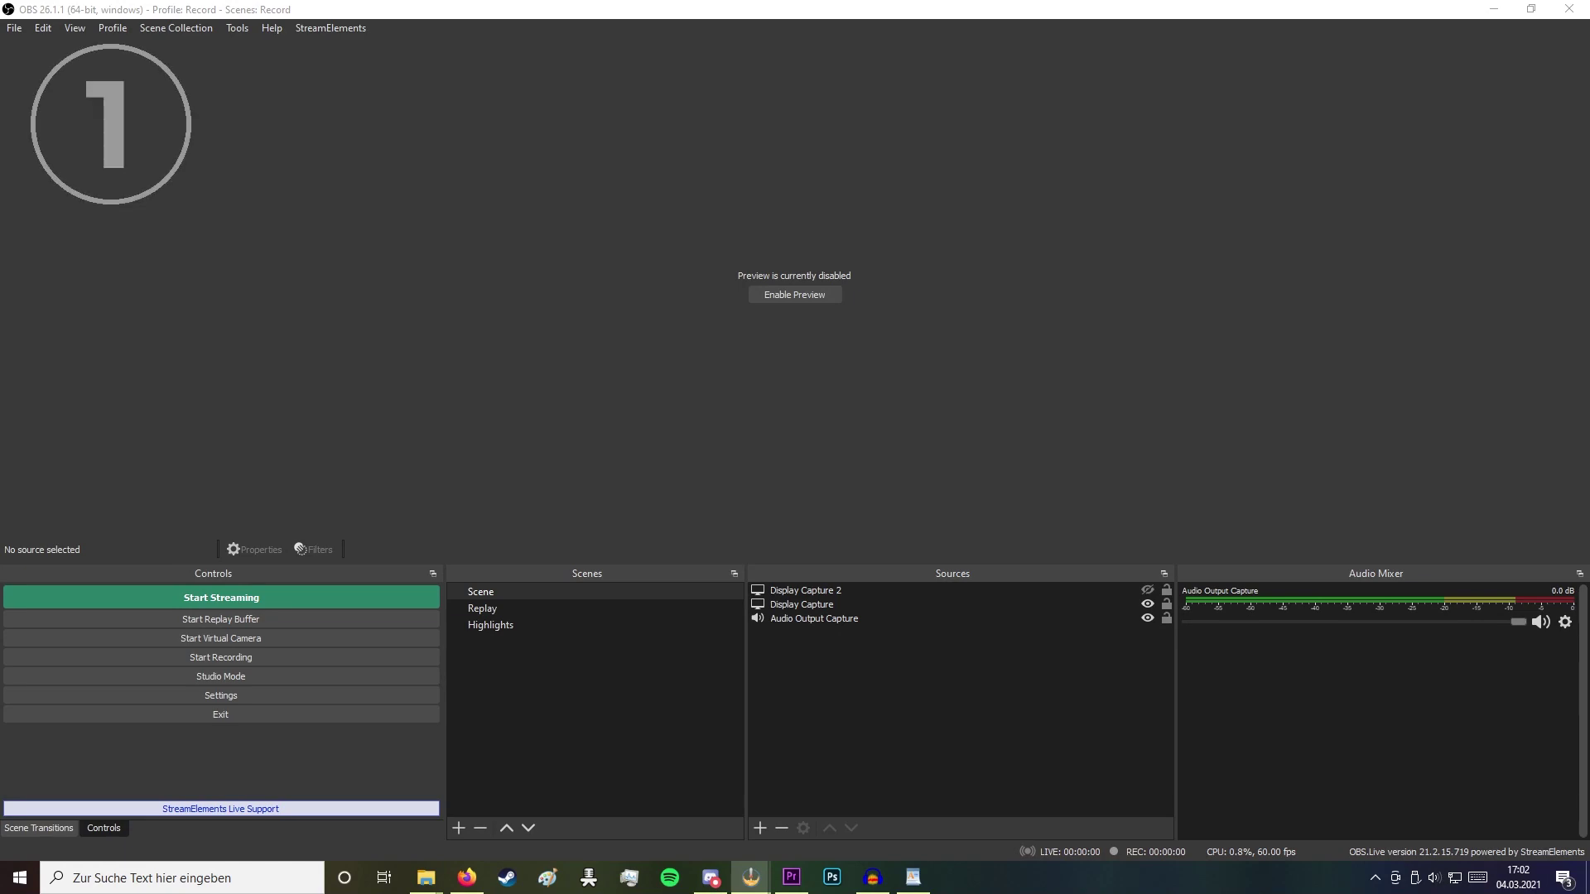
Keep Enable Replay Buffer ticked in the Output settings
{"action": "left_click", "coordinate": [278, 704]}
{"action": "left_click", "coordinate": [448, 244]}
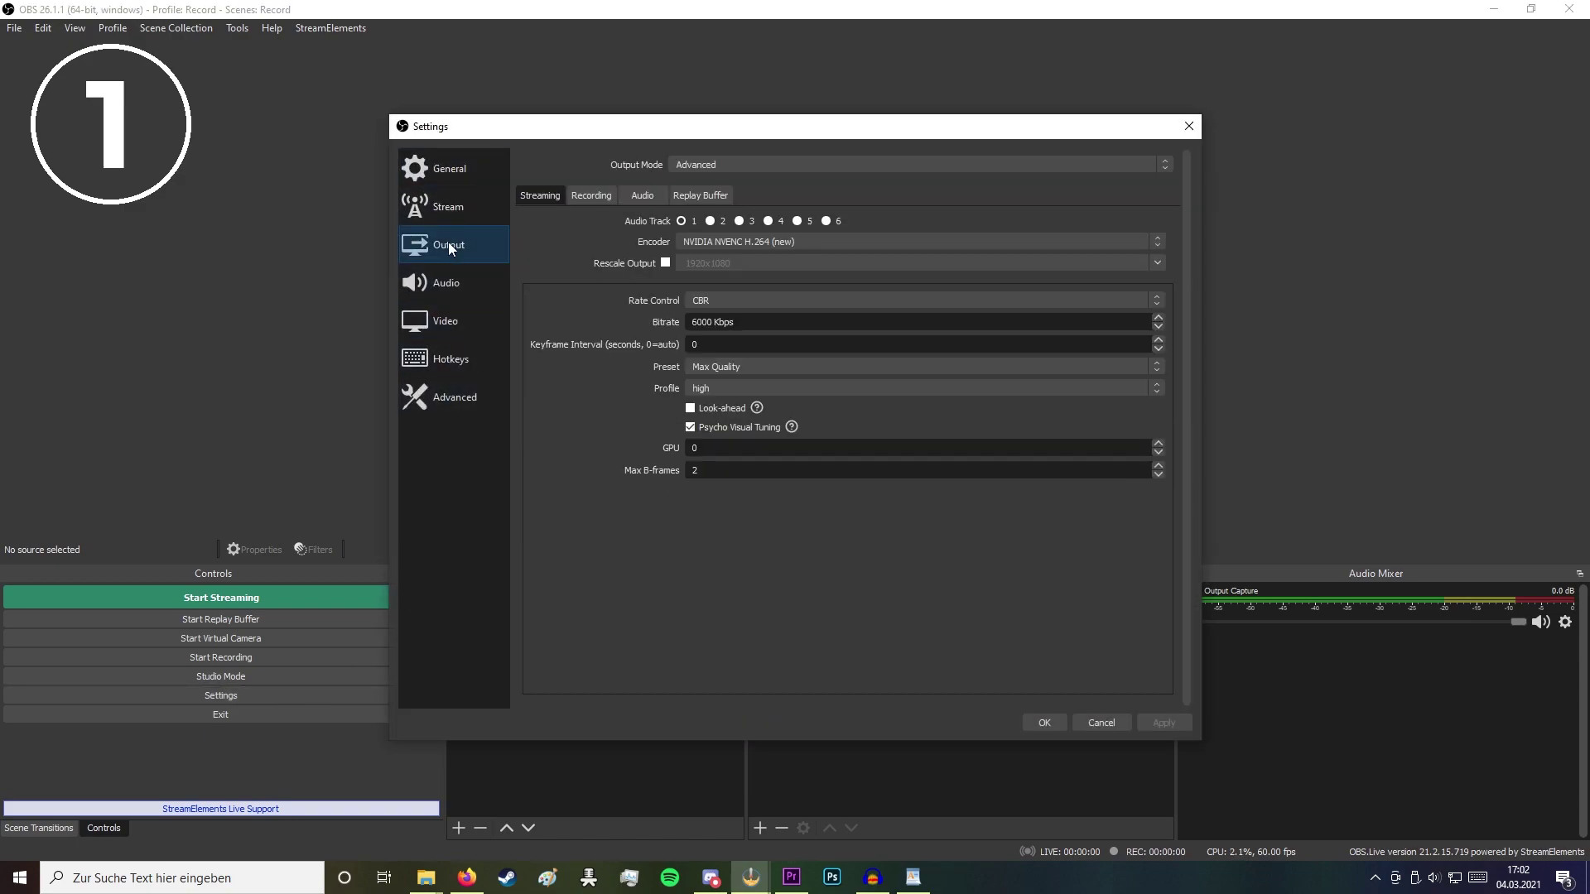
{"action": "left_click", "coordinate": [695, 197]}
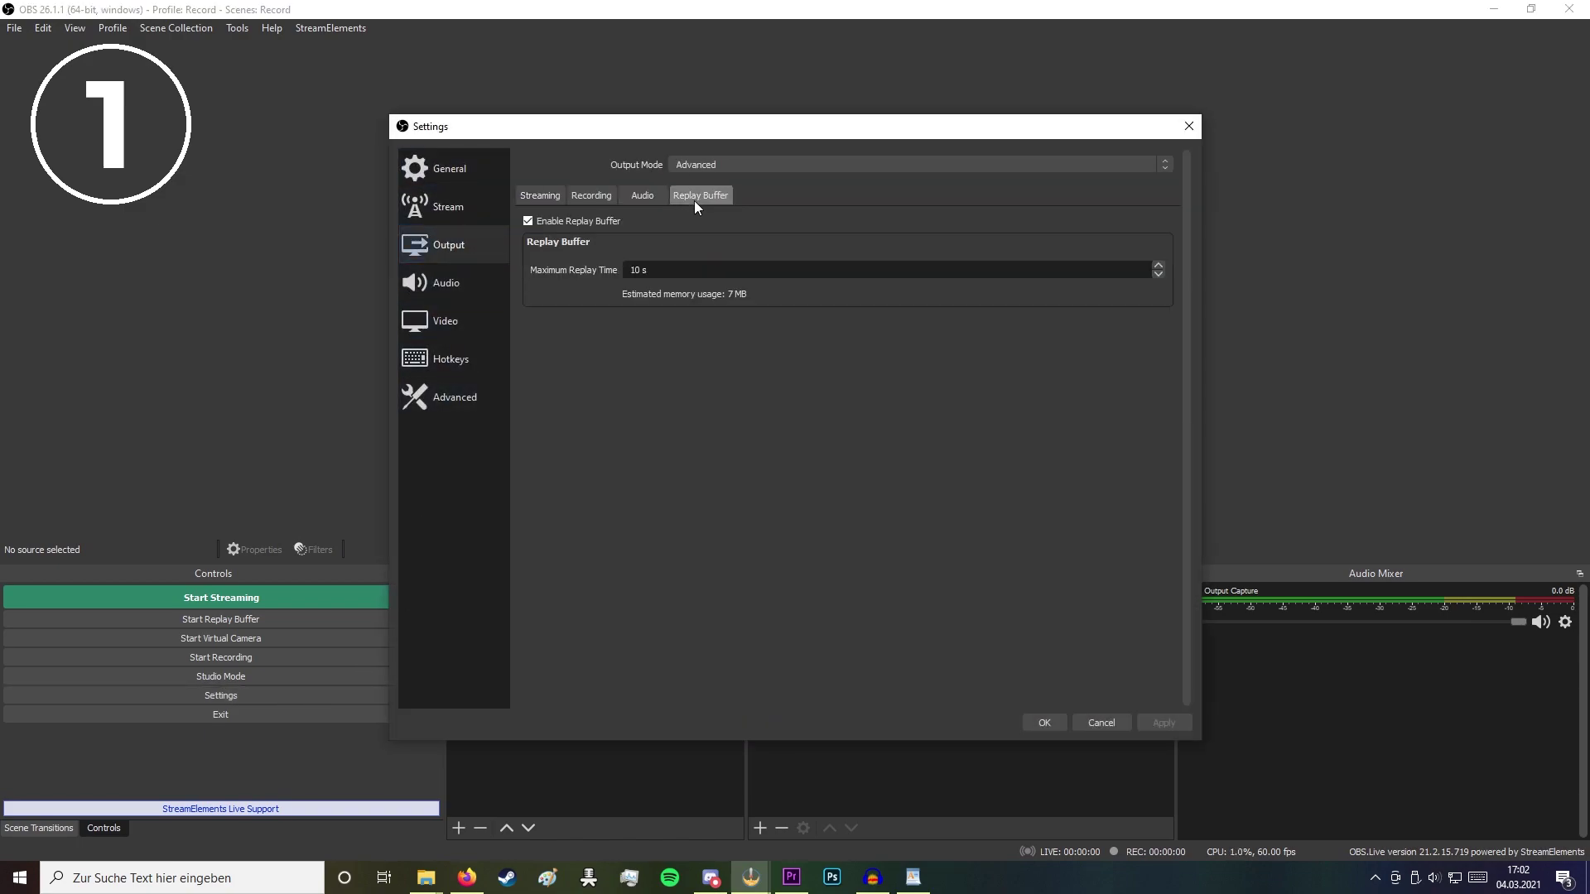
{"action": "left_click", "coordinate": [528, 220]}
{"action": "left_click", "coordinate": [529, 221]}
Send recordings to a new S:\Replays folder, keeping the NVIDIA NVENC H.264 (new) encoder
{"action": "left_click", "coordinate": [591, 196]}
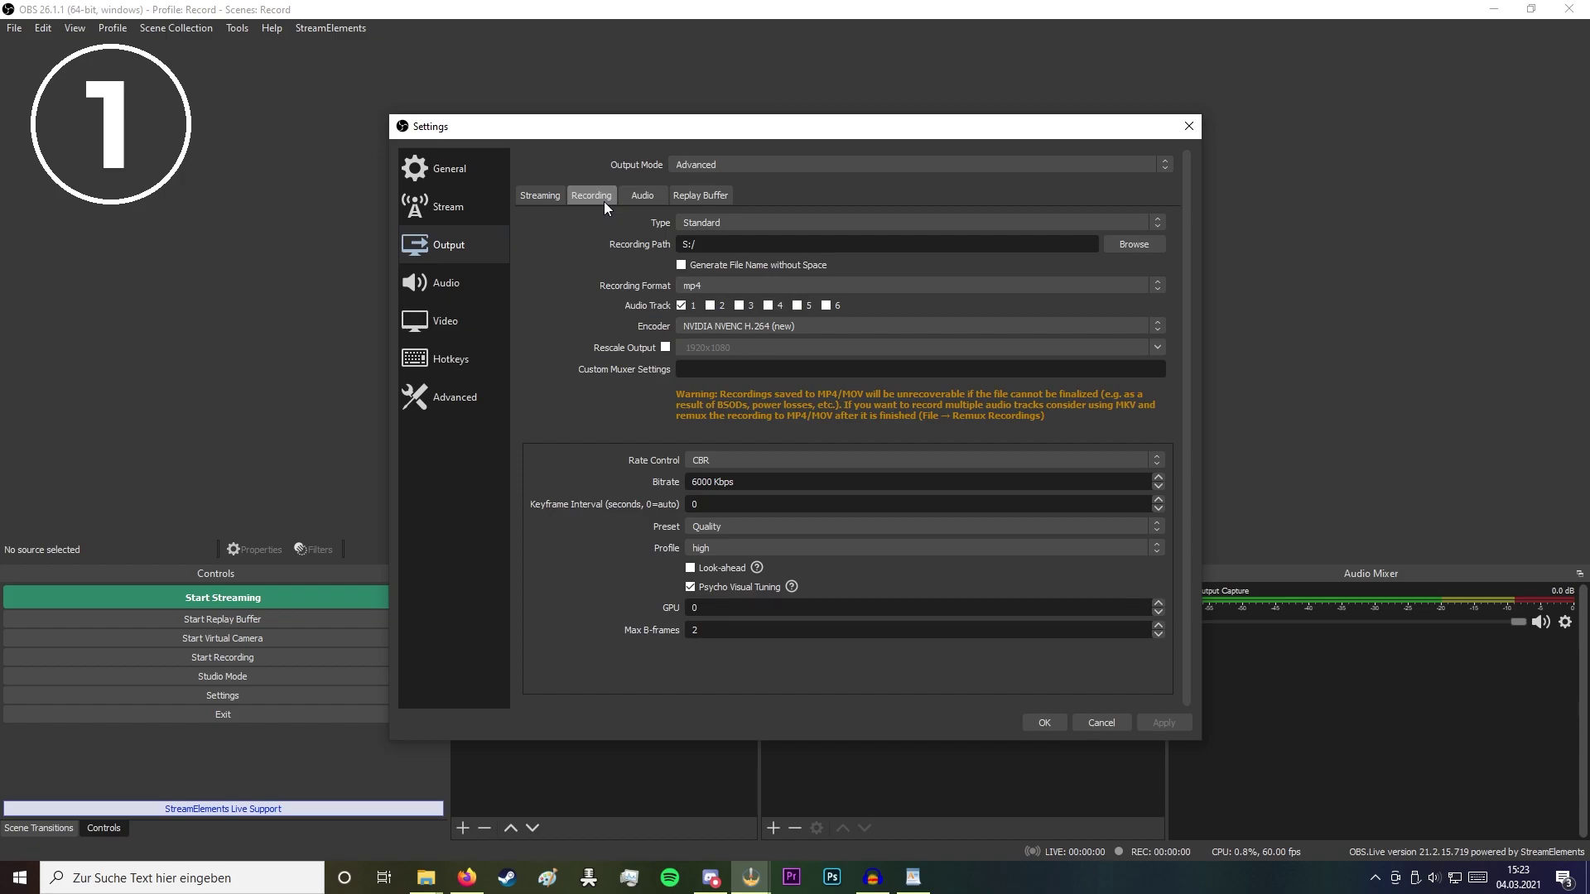
{"action": "left_click", "coordinate": [1129, 249]}
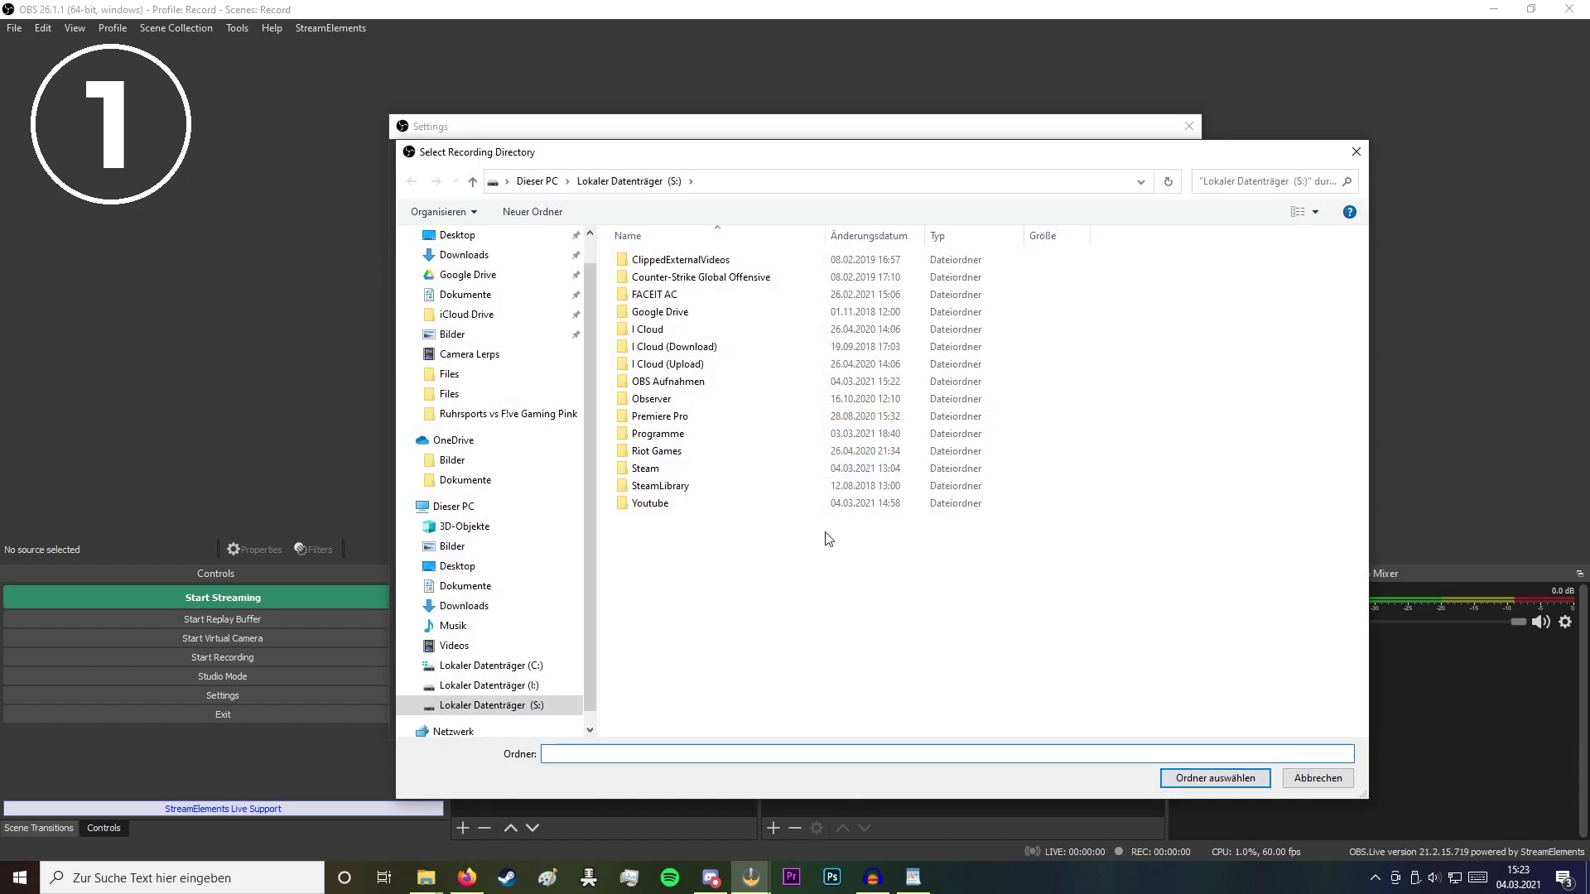
{"action": "right_click", "coordinate": [783, 574]}
{"action": "mouse_move", "coordinate": [834, 748]}
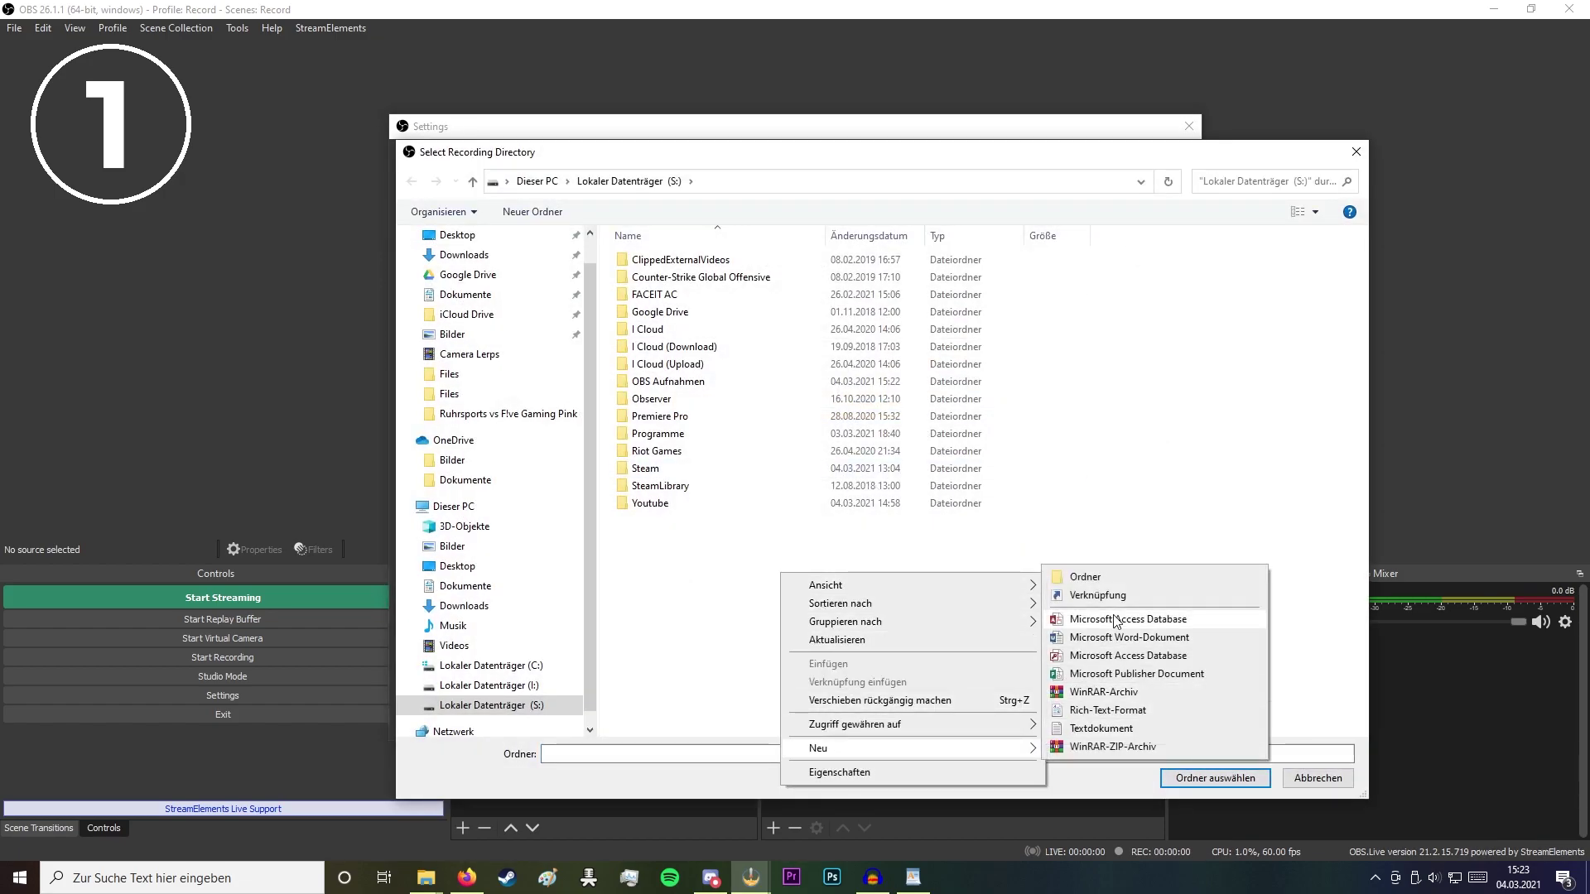
{"action": "left_click", "coordinate": [1076, 576]}
{"action": "type", "text": "Replays"}
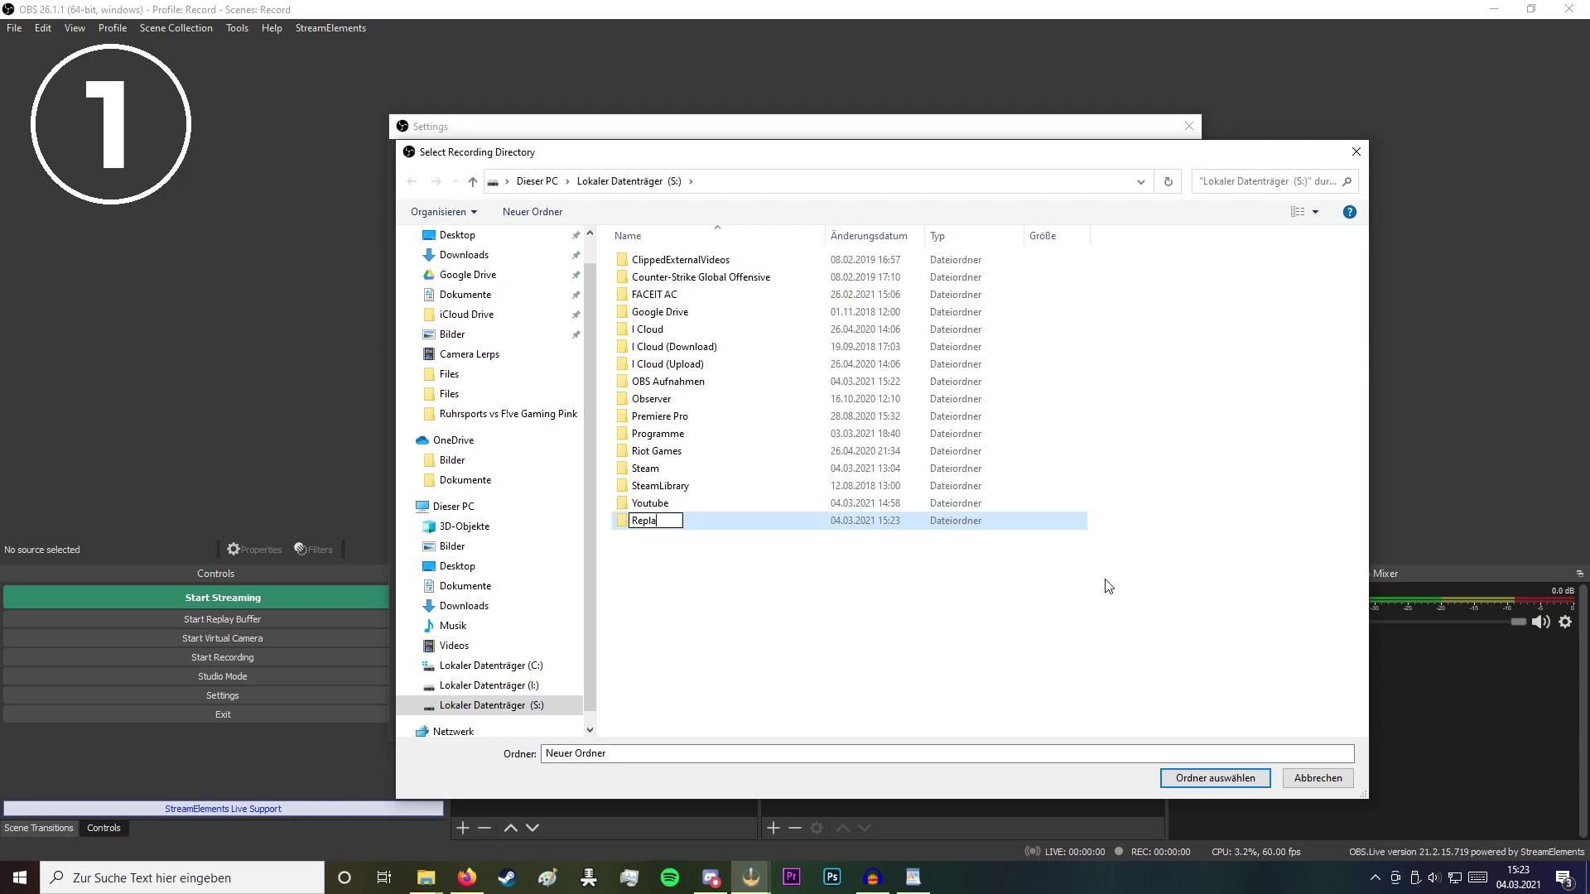
{"action": "left_click", "coordinate": [1195, 782]}
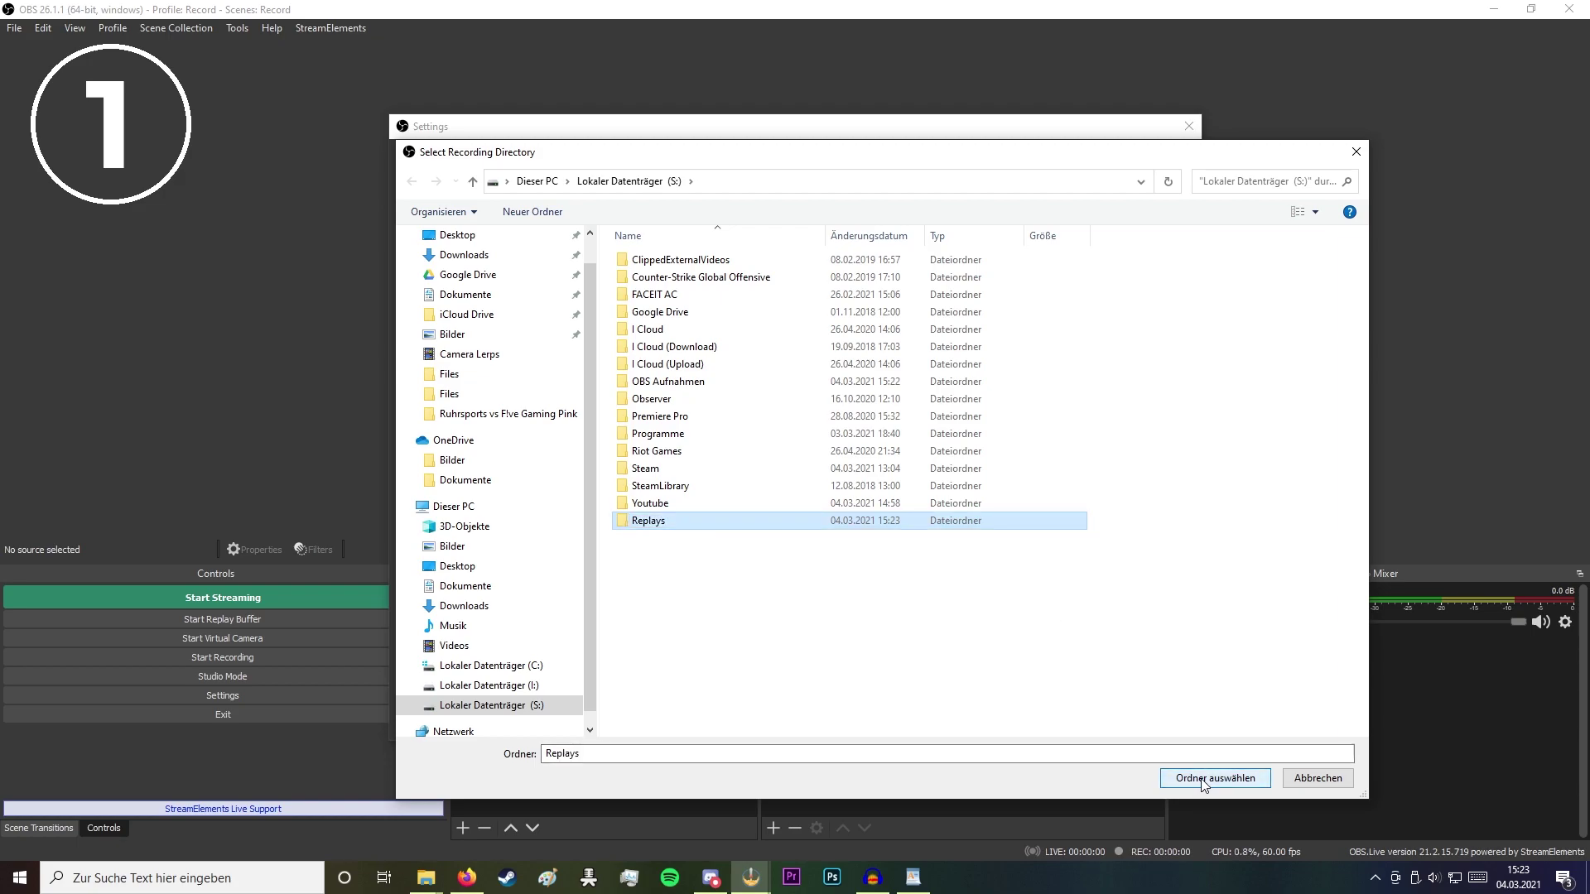
{"action": "left_click", "coordinate": [1202, 782]}
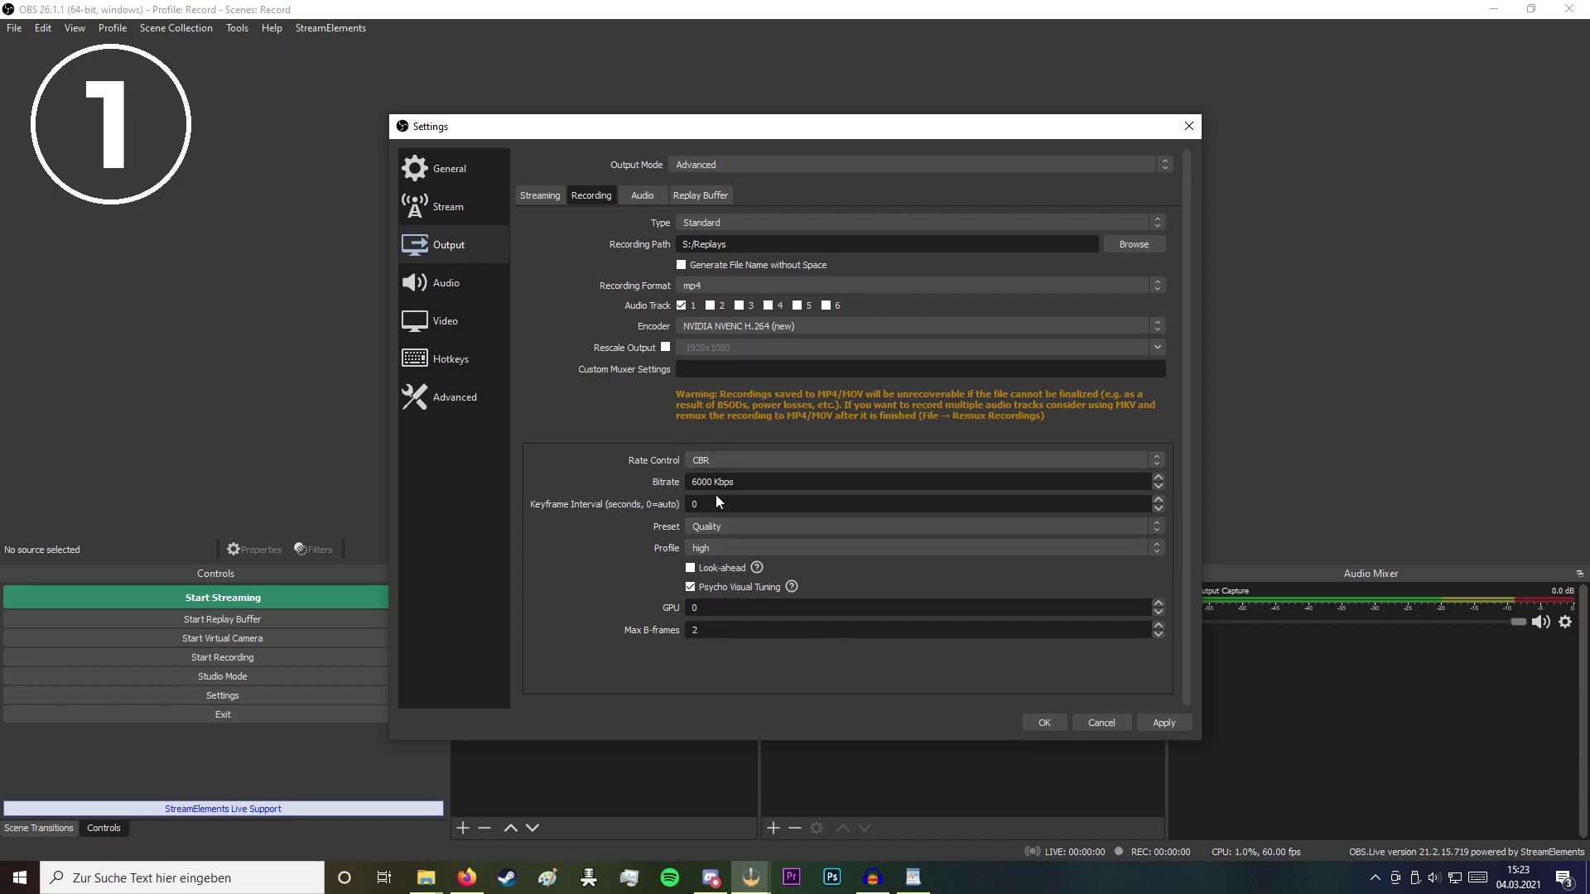
{"action": "left_click", "coordinate": [725, 328]}
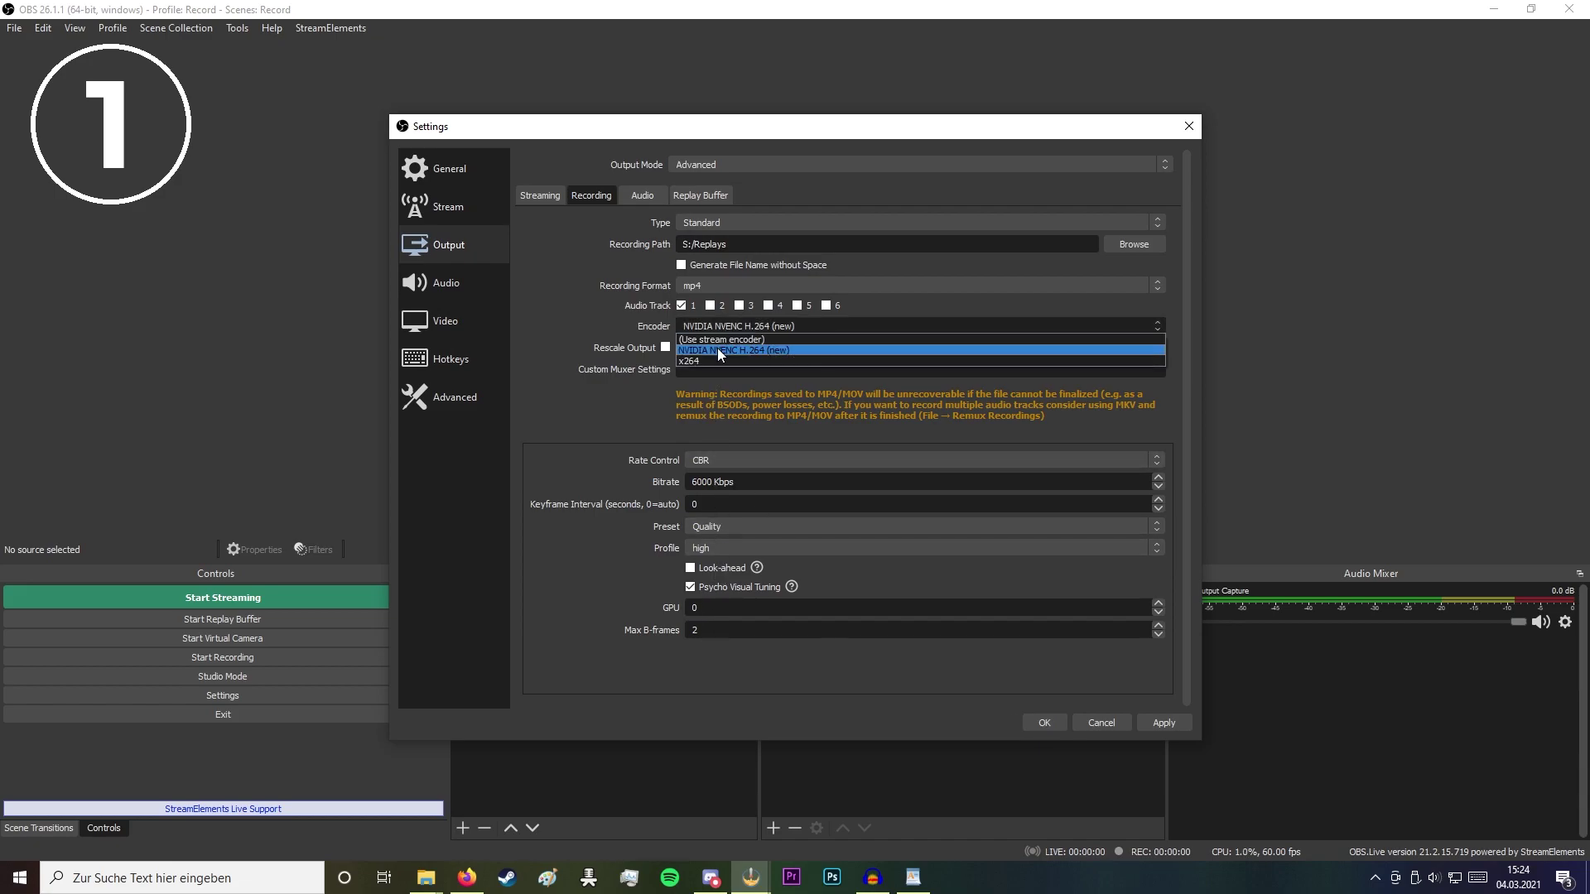
{"action": "left_click", "coordinate": [718, 349]}
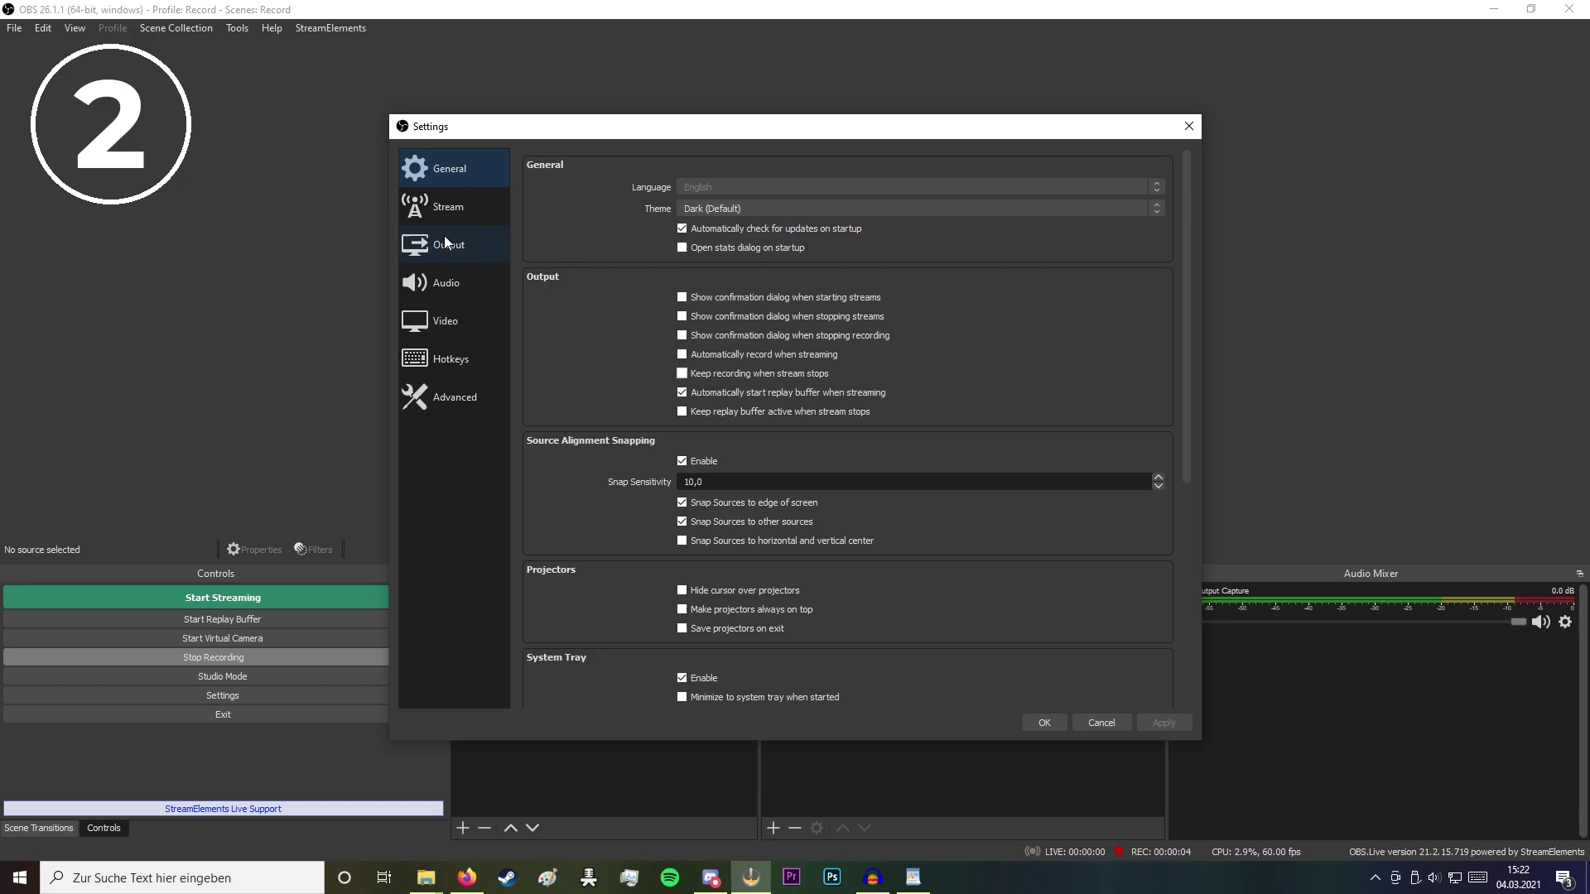
Change Filename Formatting to 'Replay' and turn on Overwrite if file exists
{"action": "left_click", "coordinate": [444, 411]}
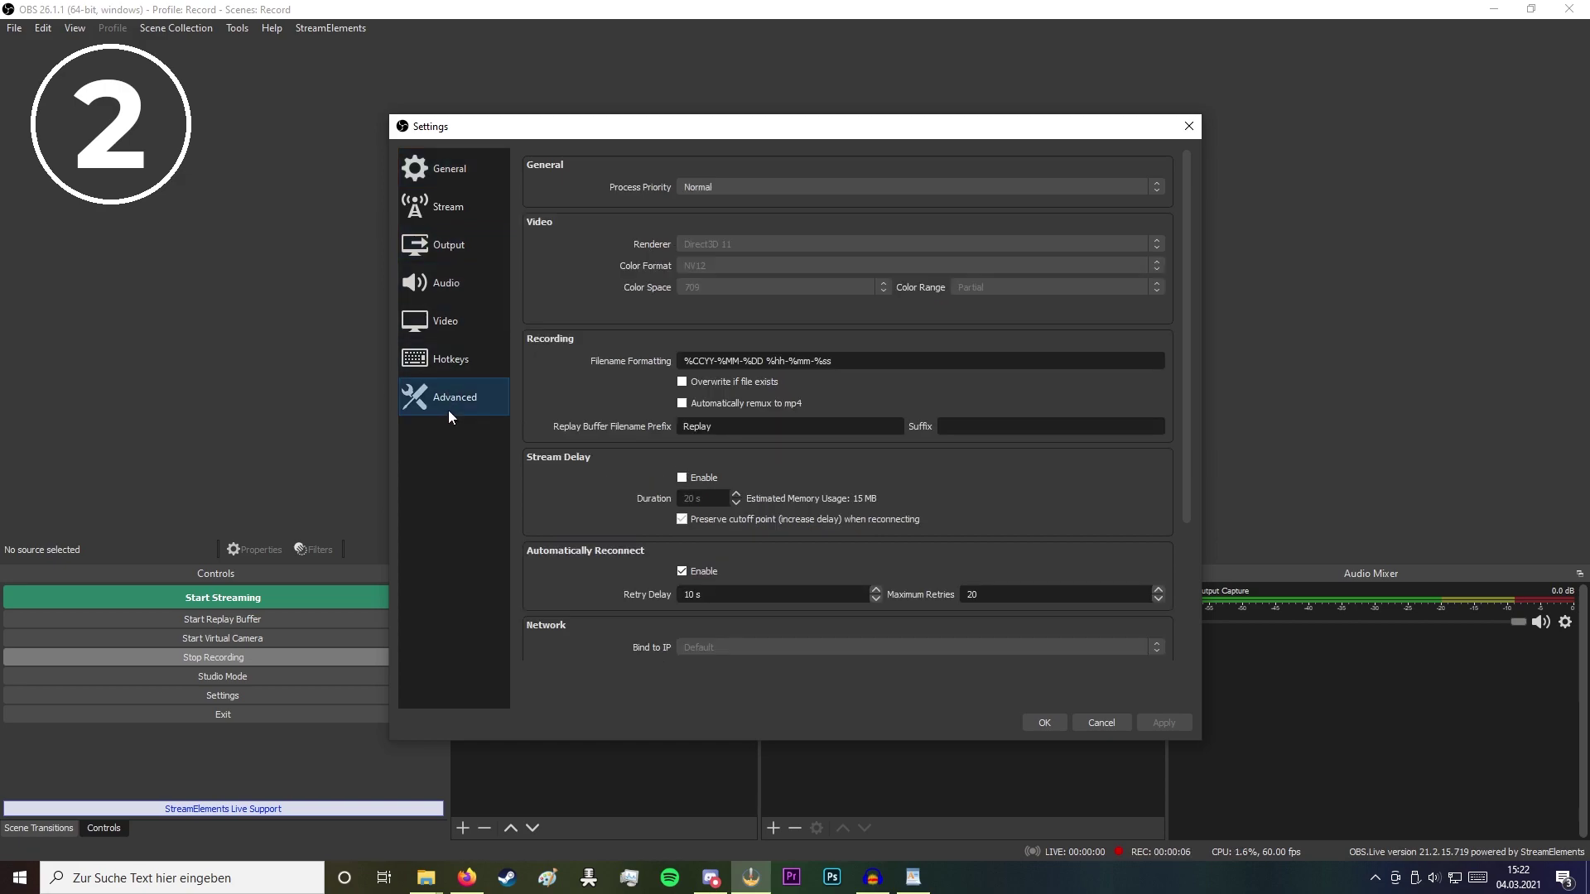
{"action": "left_click_drag", "start_coordinate": [828, 364], "coordinate": [646, 365]}
{"action": "type", "text": "Replay"}
{"action": "left_click", "coordinate": [682, 382]}
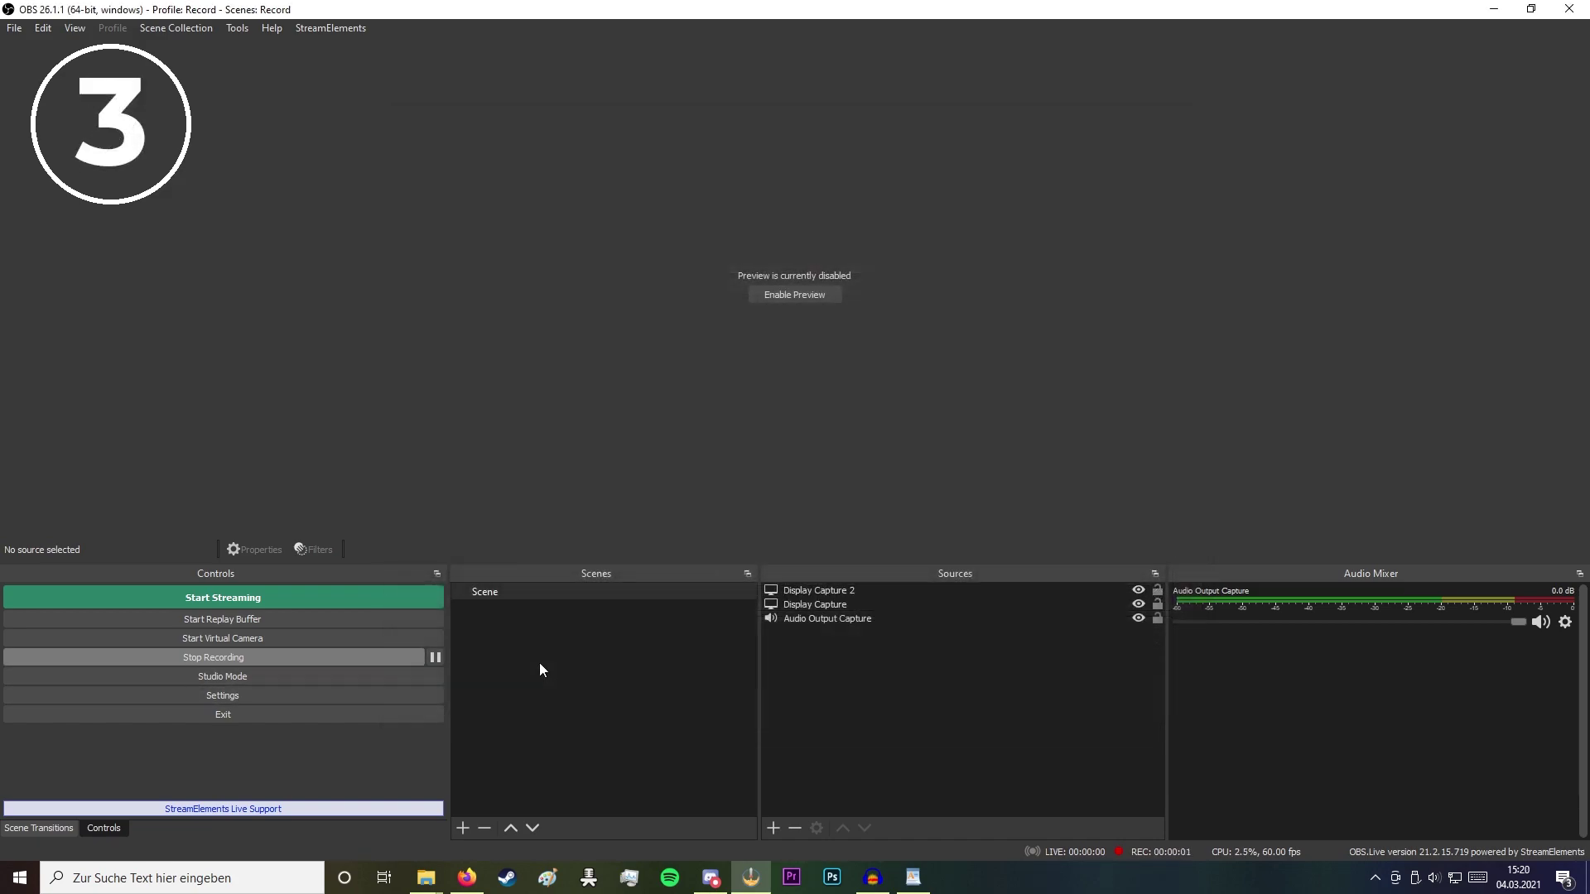
Turn on Automatically start replay buffer when streaming in General settings and apply
{"action": "left_click", "coordinate": [261, 698]}
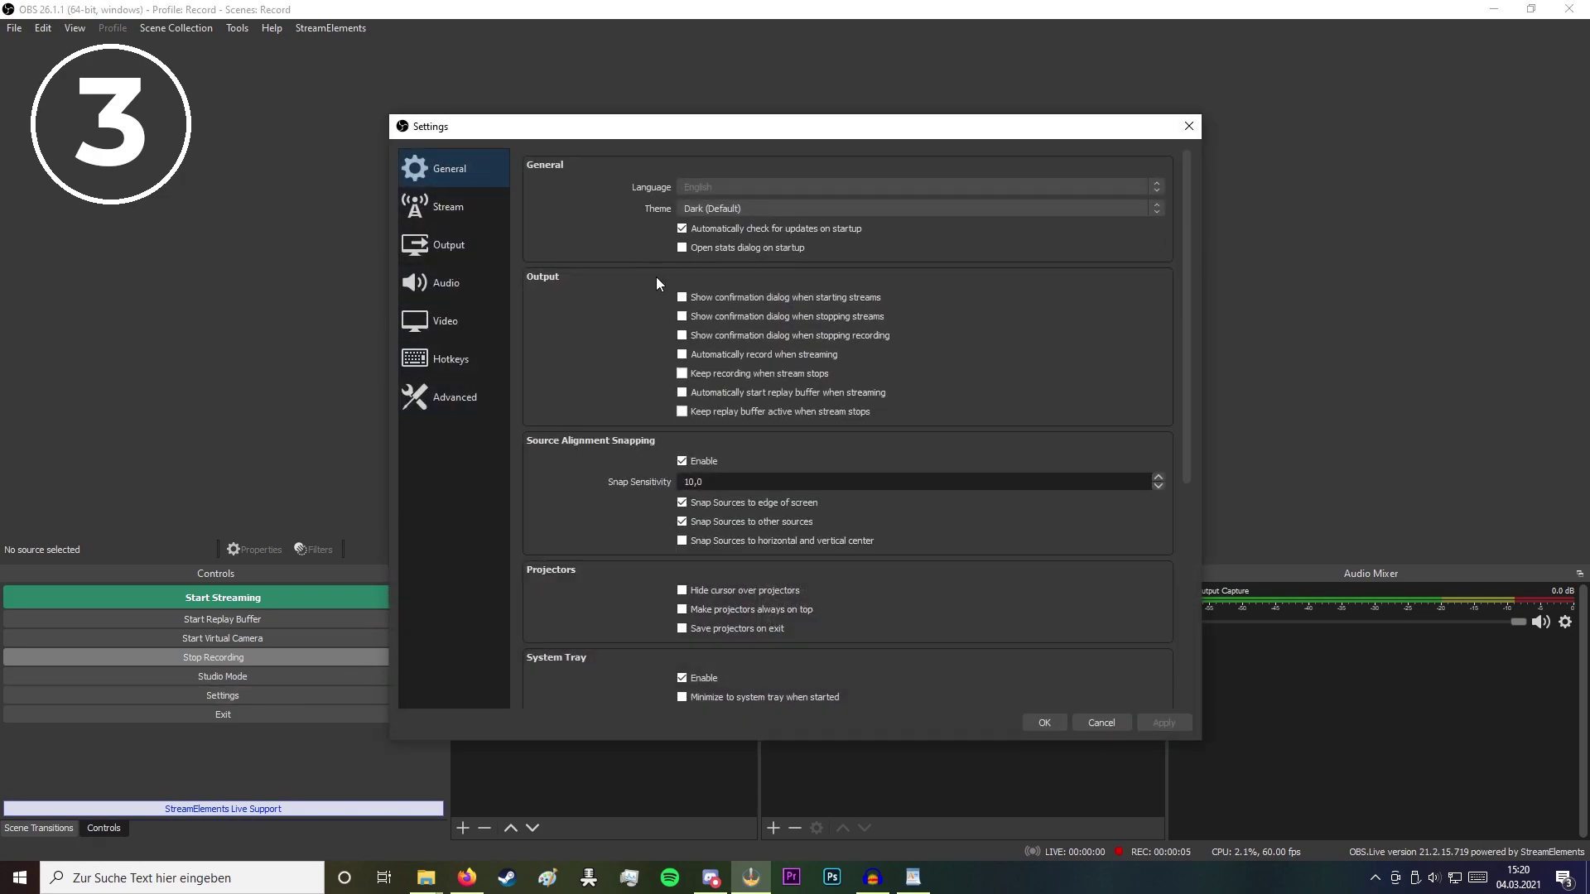
{"action": "left_click", "coordinate": [720, 398]}
{"action": "left_click", "coordinate": [1052, 723]}
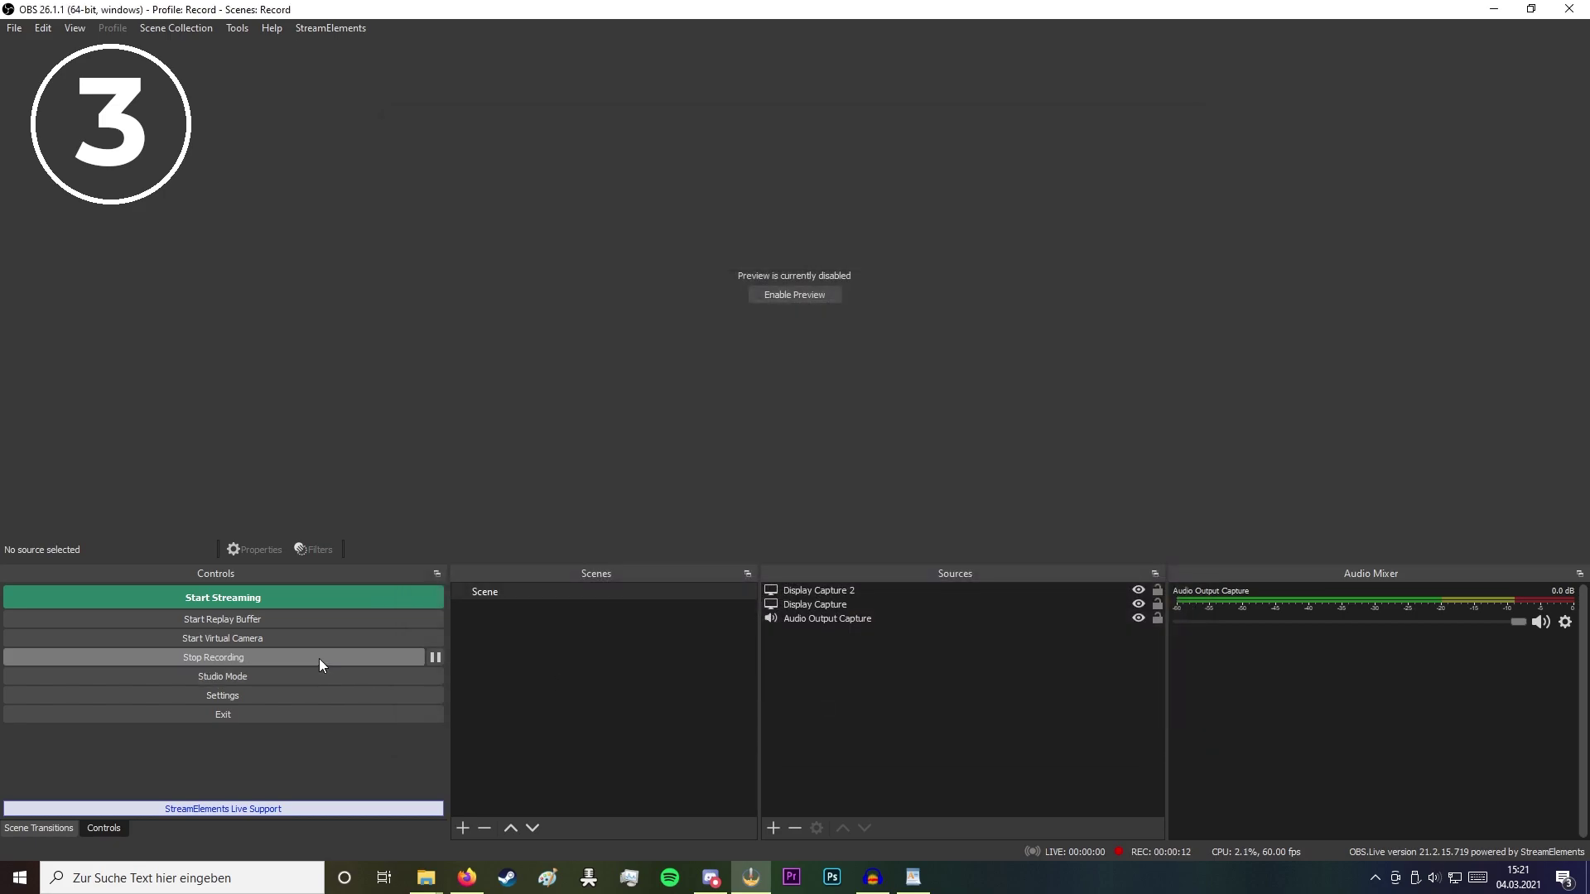
Stop the recording and bind F9 to Save Replay in the Hotkeys settings
{"action": "left_click", "coordinate": [320, 658]}
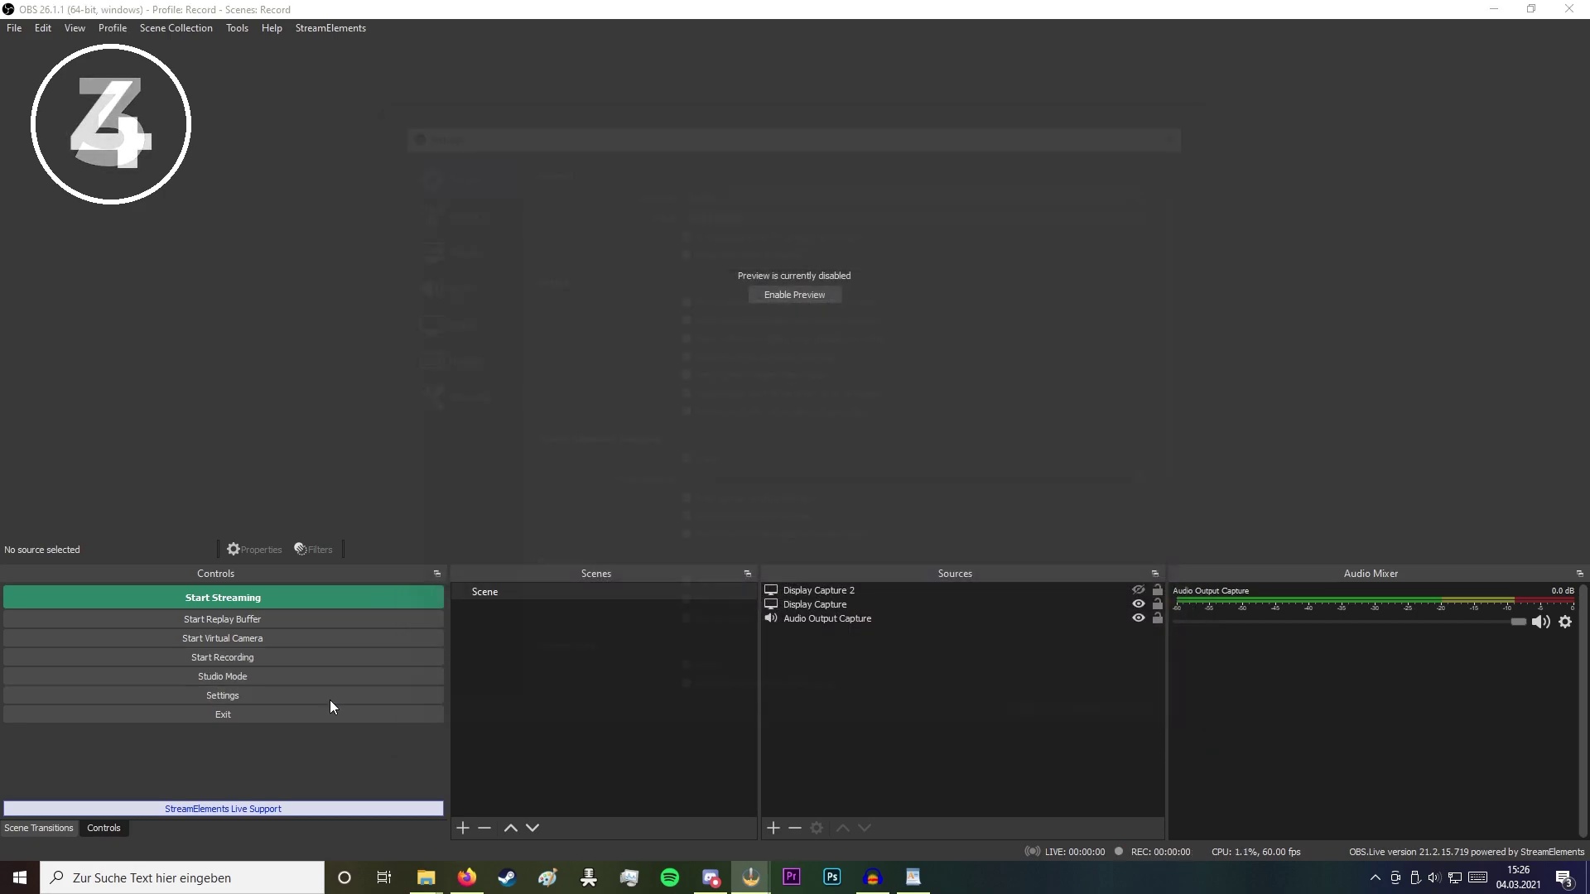
{"action": "left_click", "coordinate": [330, 697]}
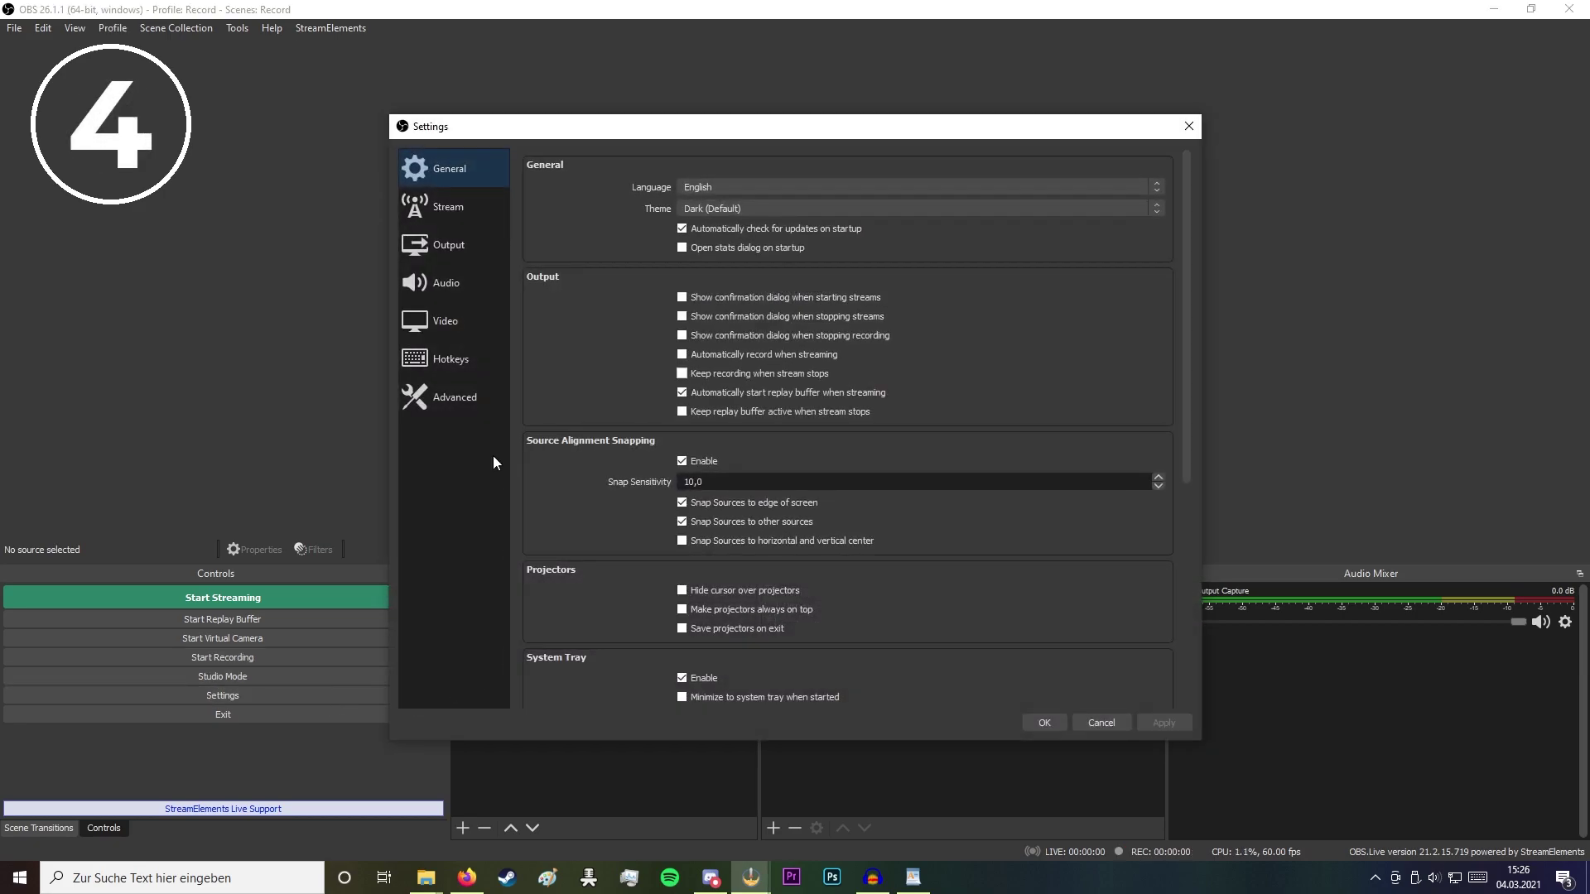
{"action": "left_click", "coordinate": [464, 357]}
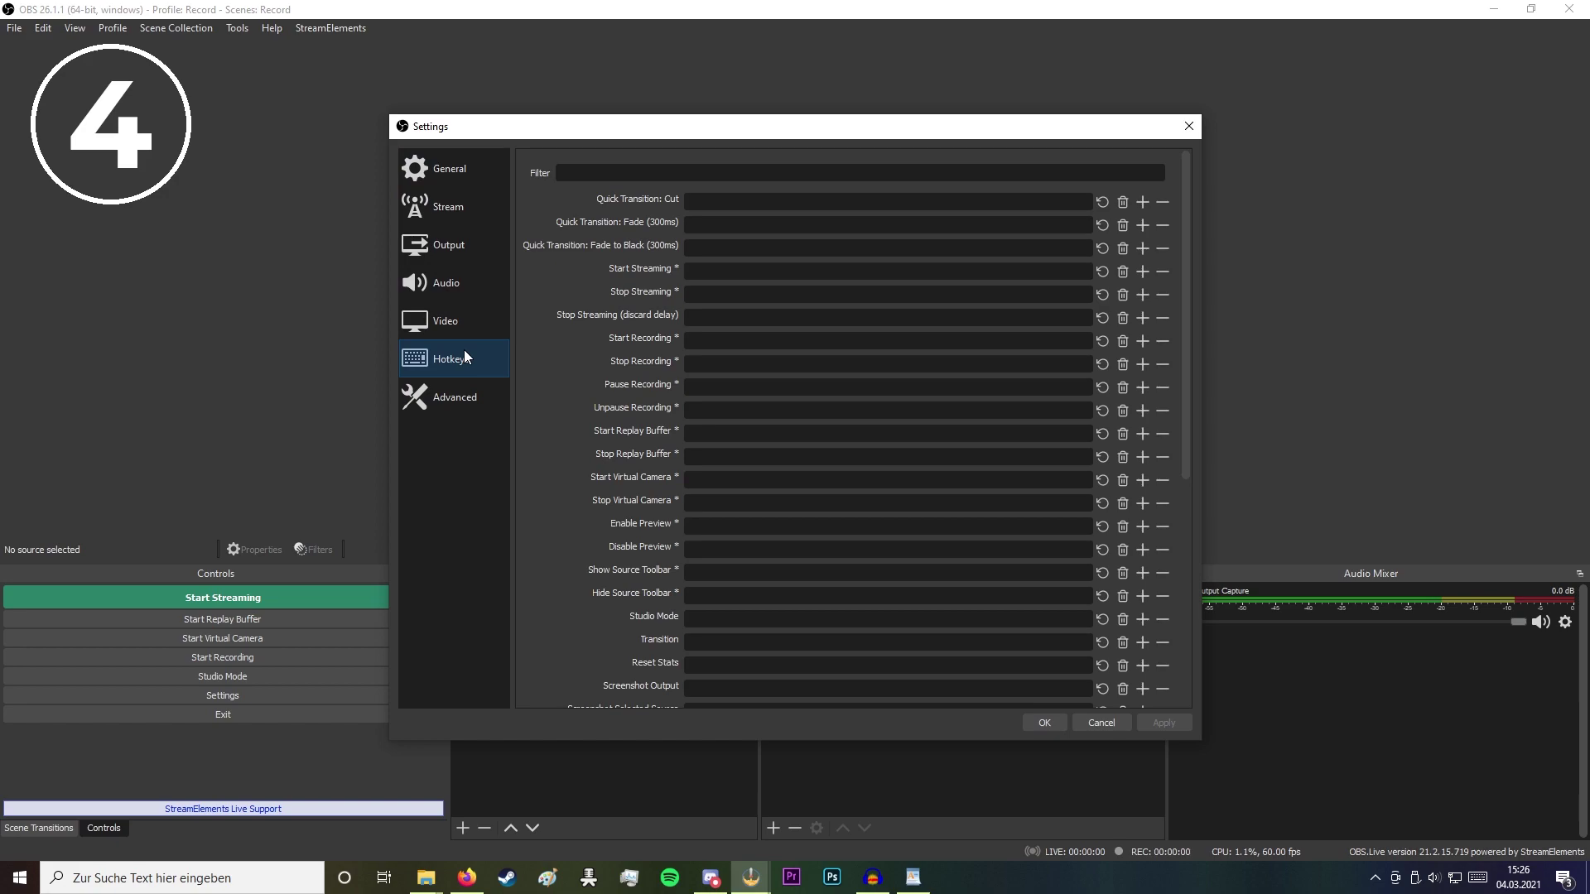
{"action": "scroll", "coordinate": [604, 454], "scroll_direction": "down", "scroll_amount": 5}
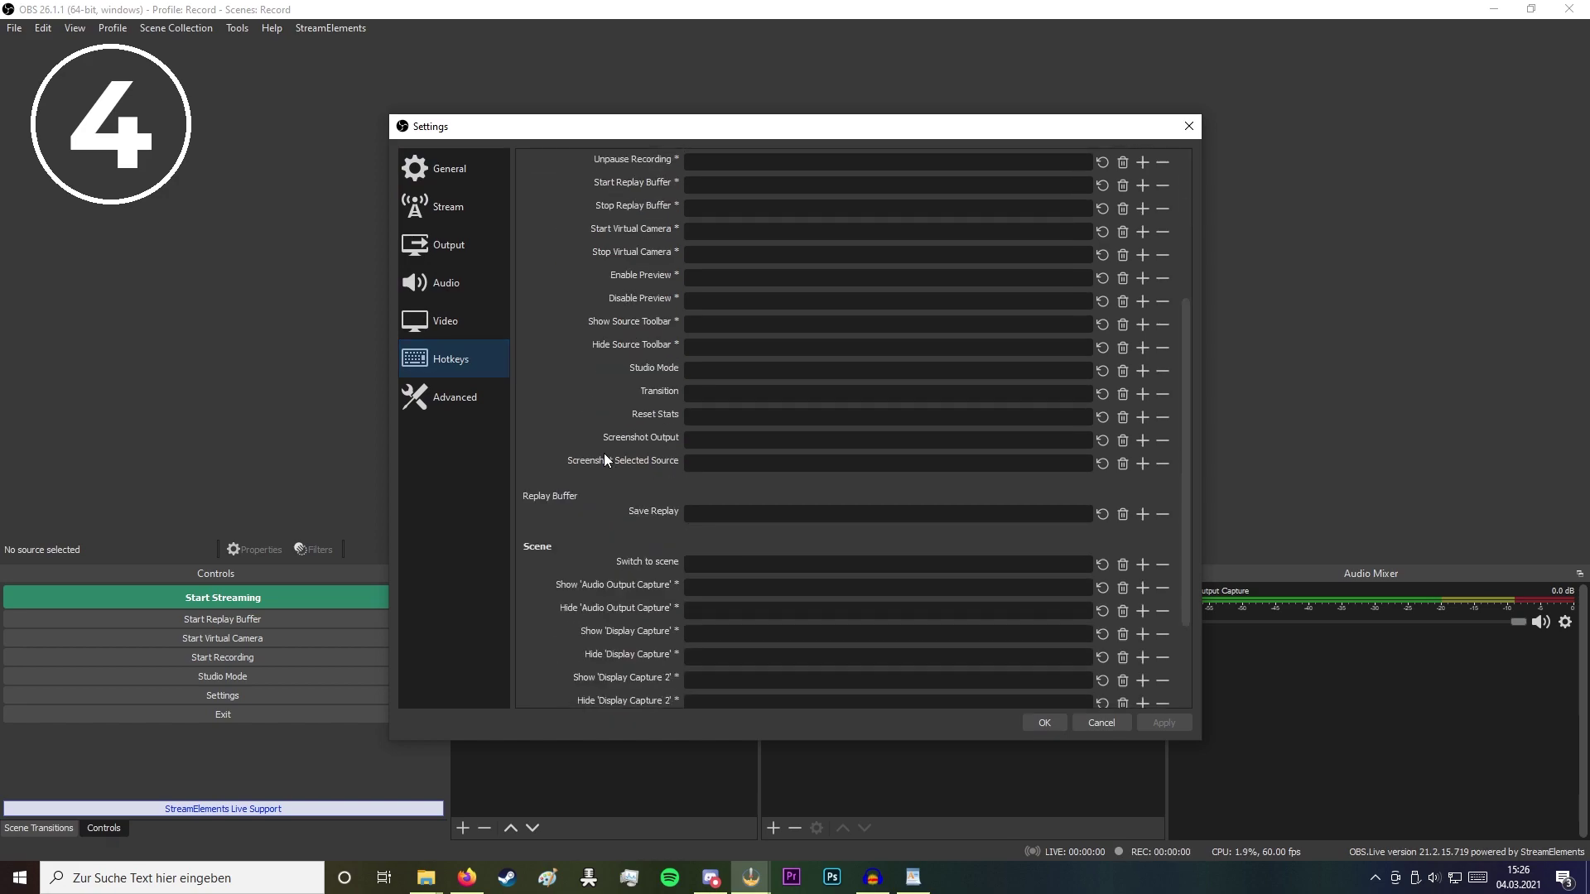
{"action": "left_click", "coordinate": [714, 426]}
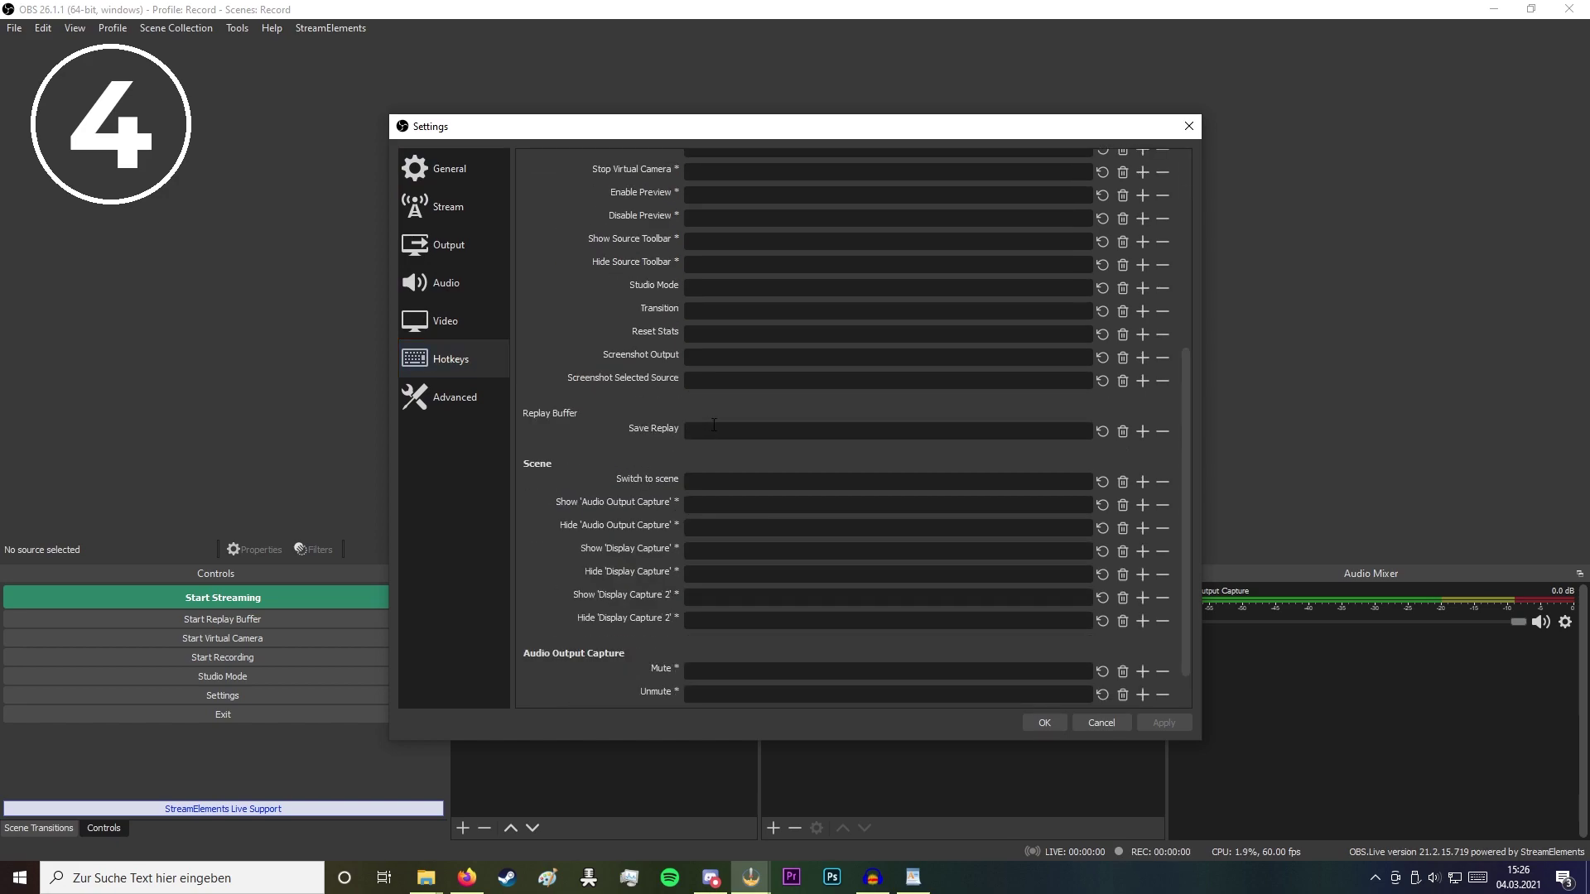
{"action": "key", "text": "F9"}
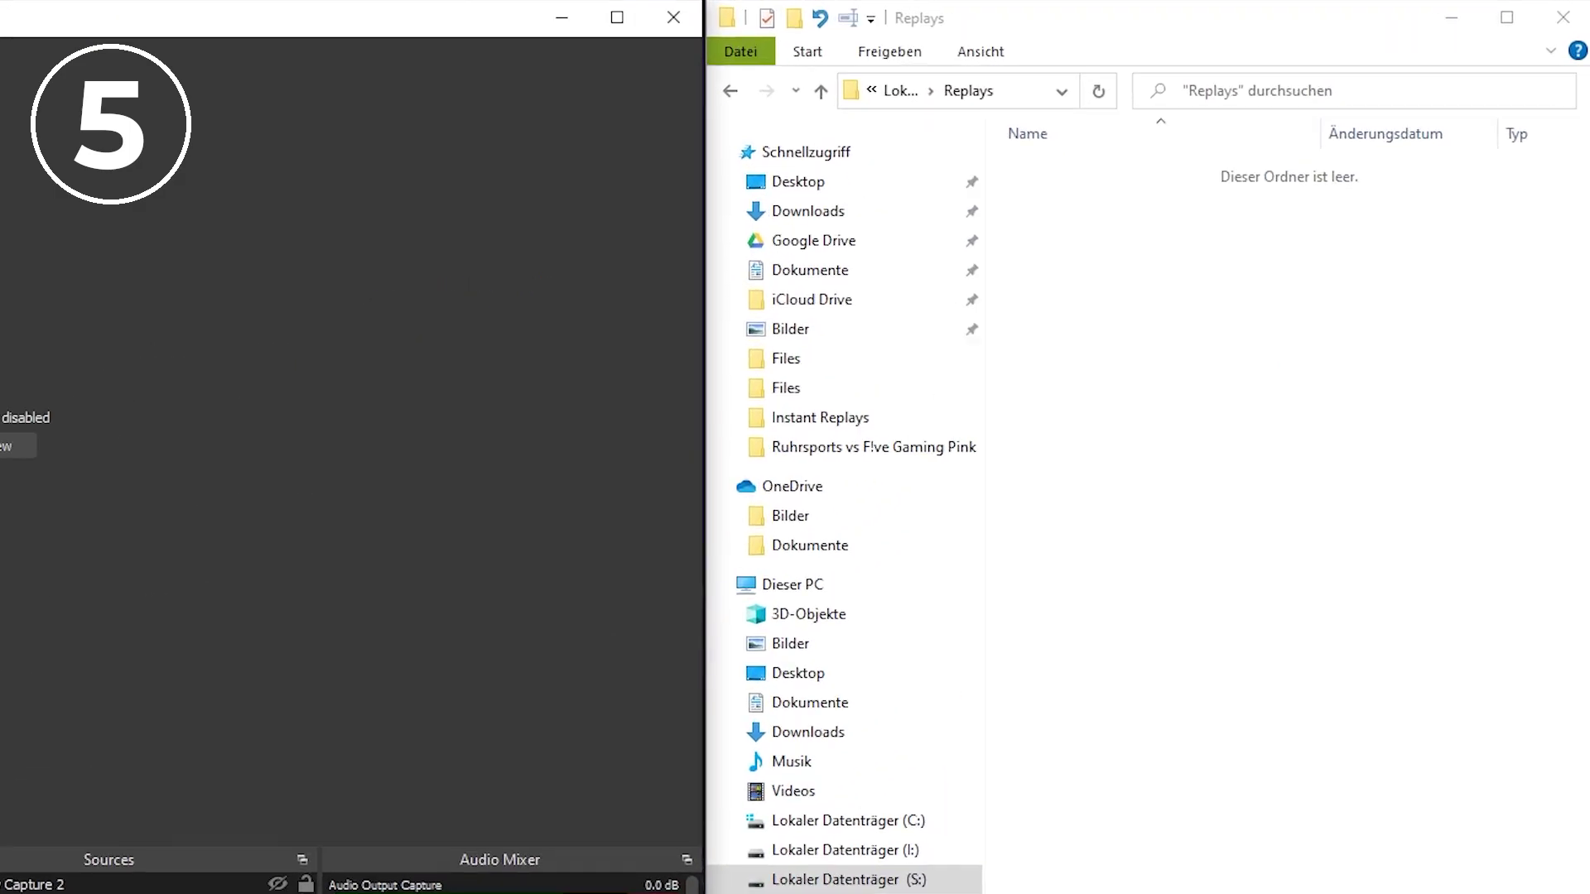
Press F9 to save a replay and select the new 'Replay Replay' clip
{"action": "key", "text": "F9"}
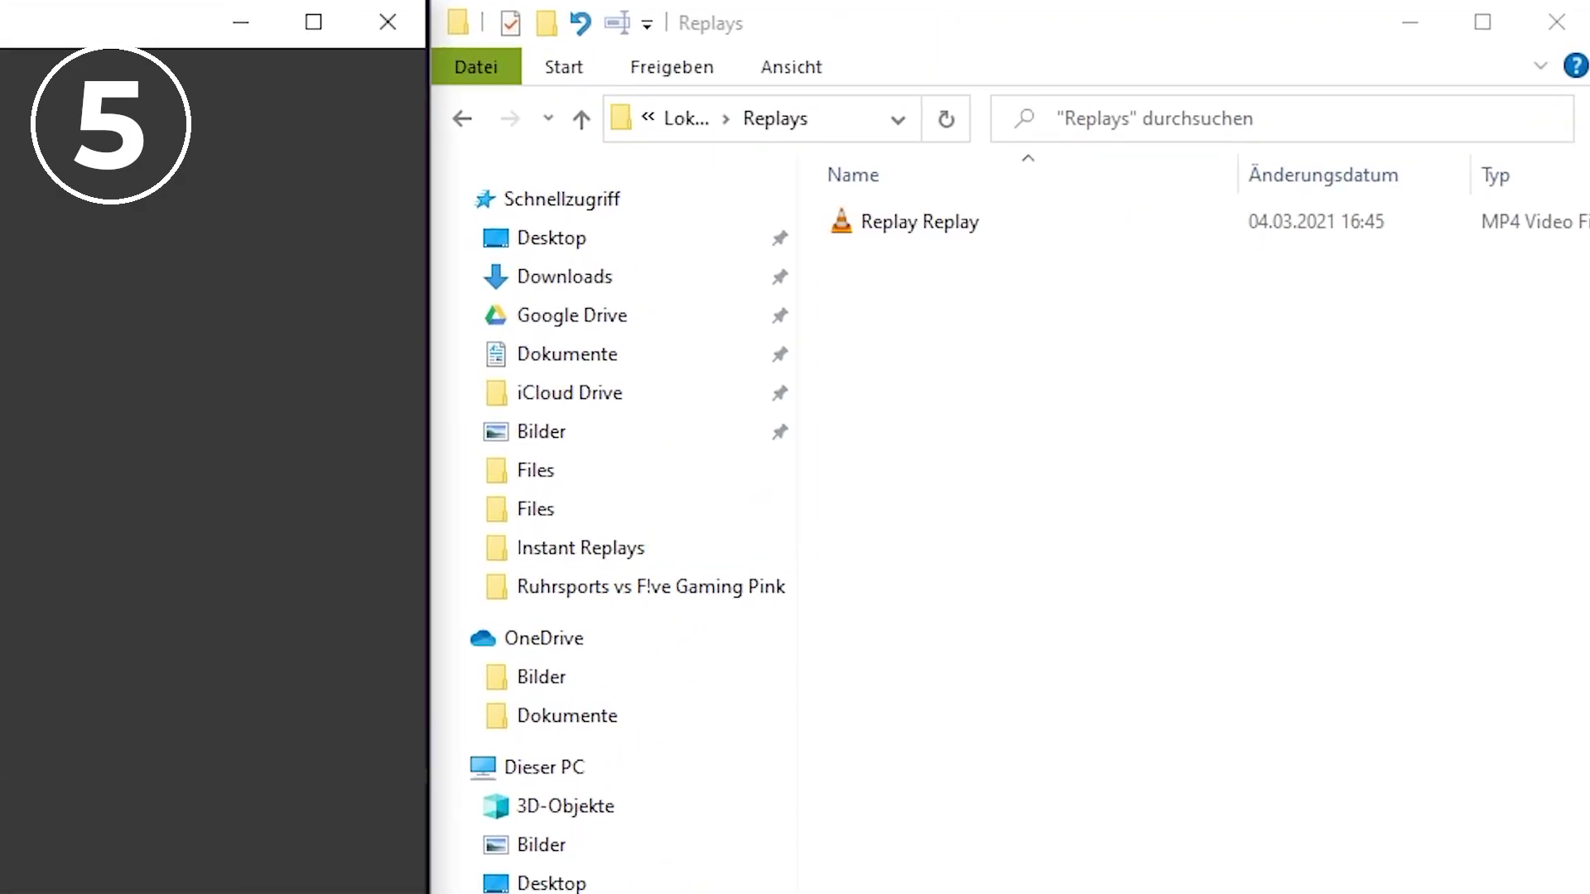
{"action": "left_click", "coordinate": [983, 209]}
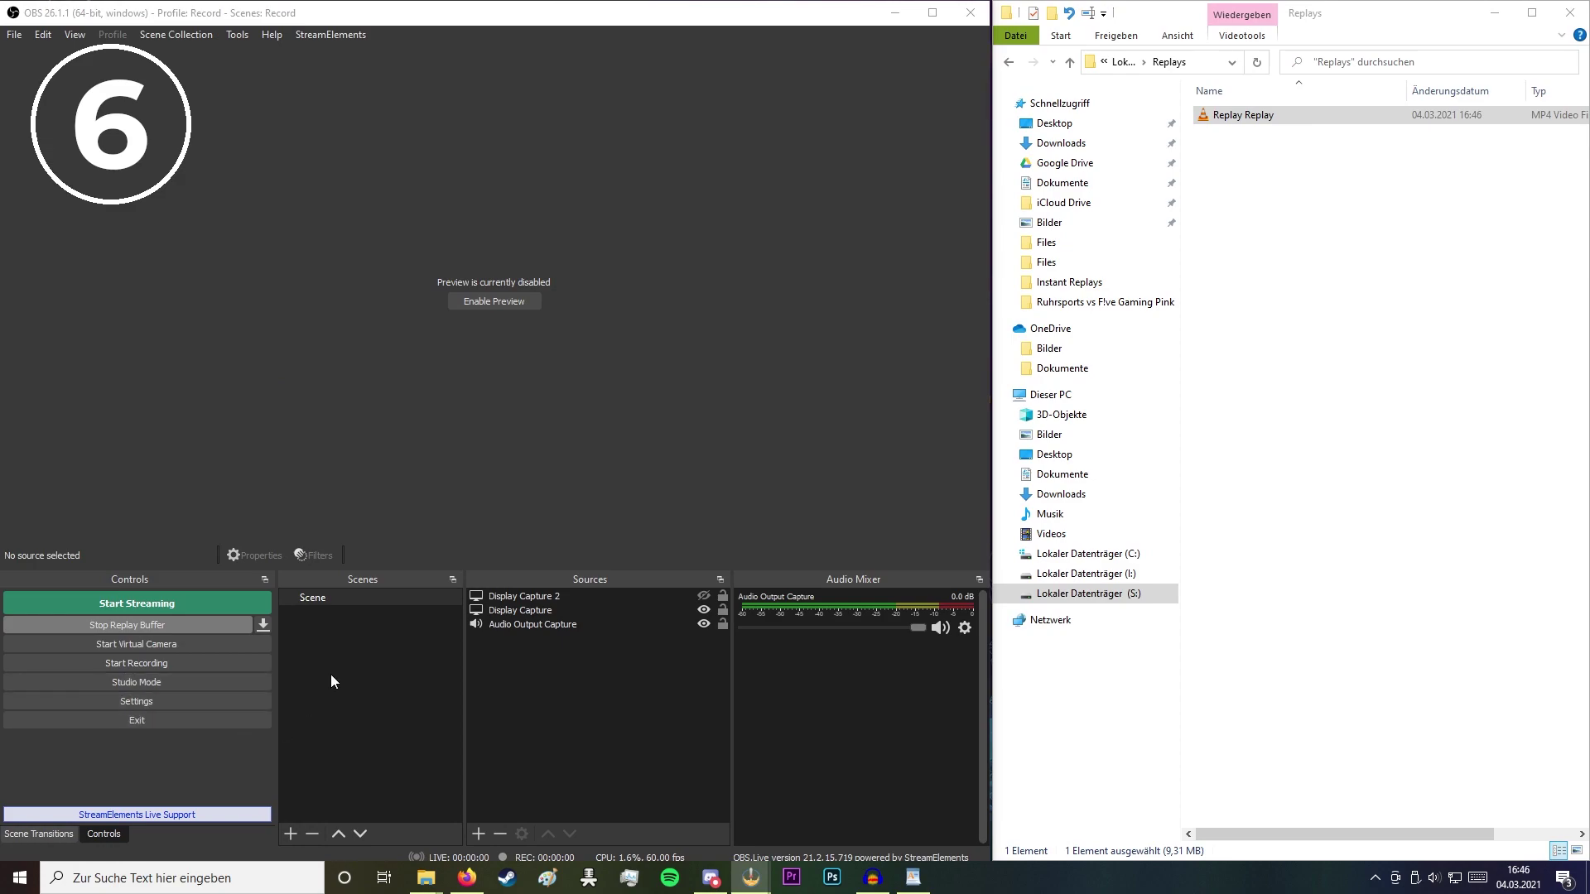
Create a 'Replay' scene containing a media source named 'Replay'
{"action": "left_click", "coordinate": [290, 833]}
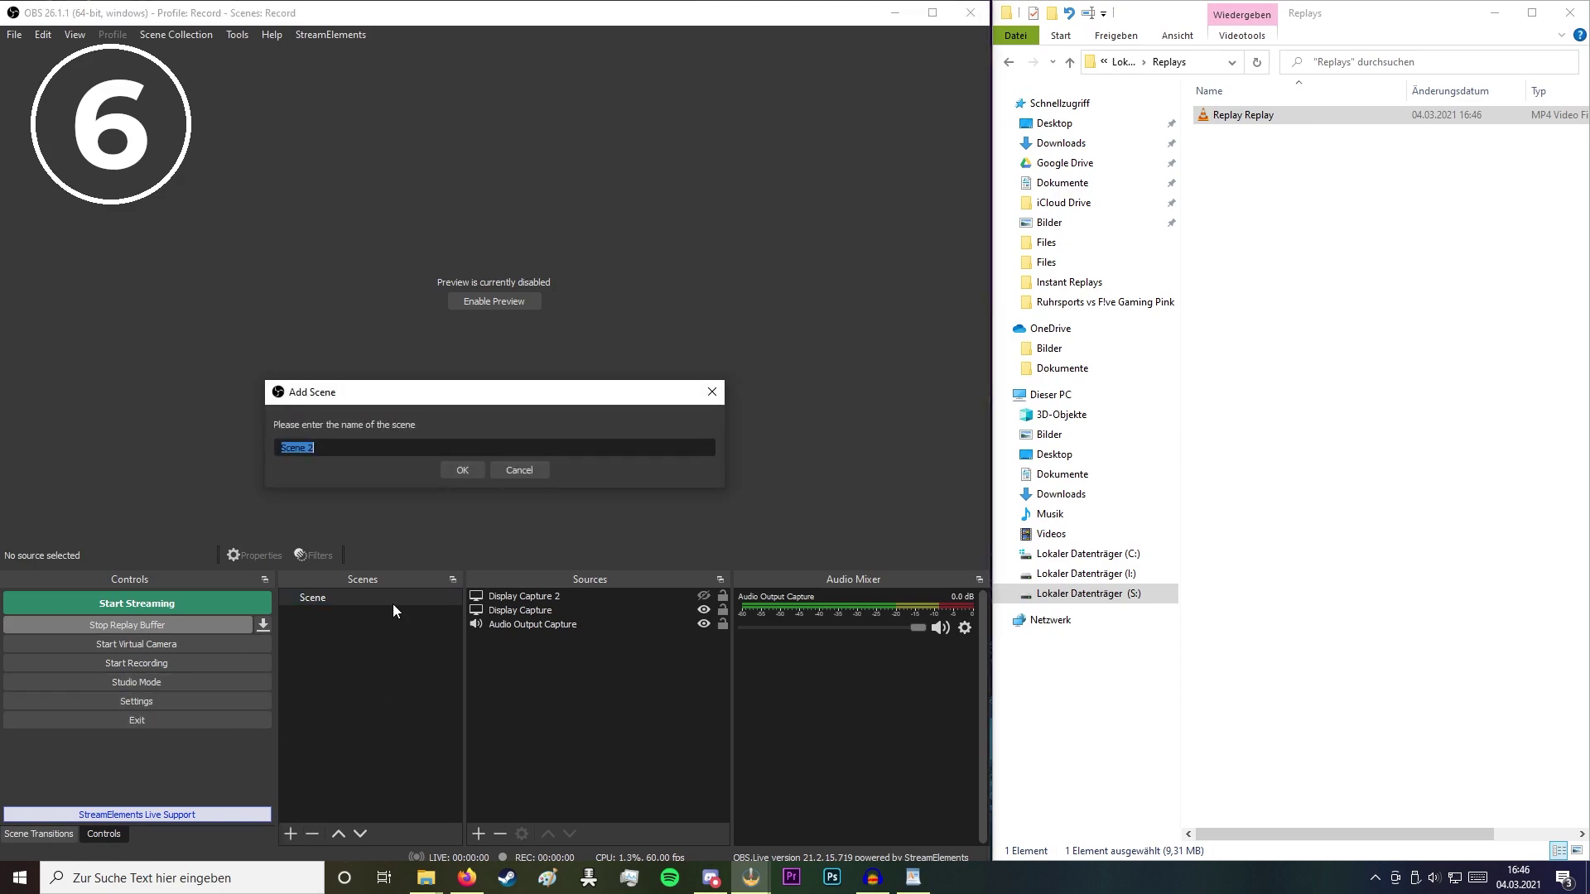
{"action": "type", "text": "Replay"}
{"action": "left_click", "coordinate": [472, 469]}
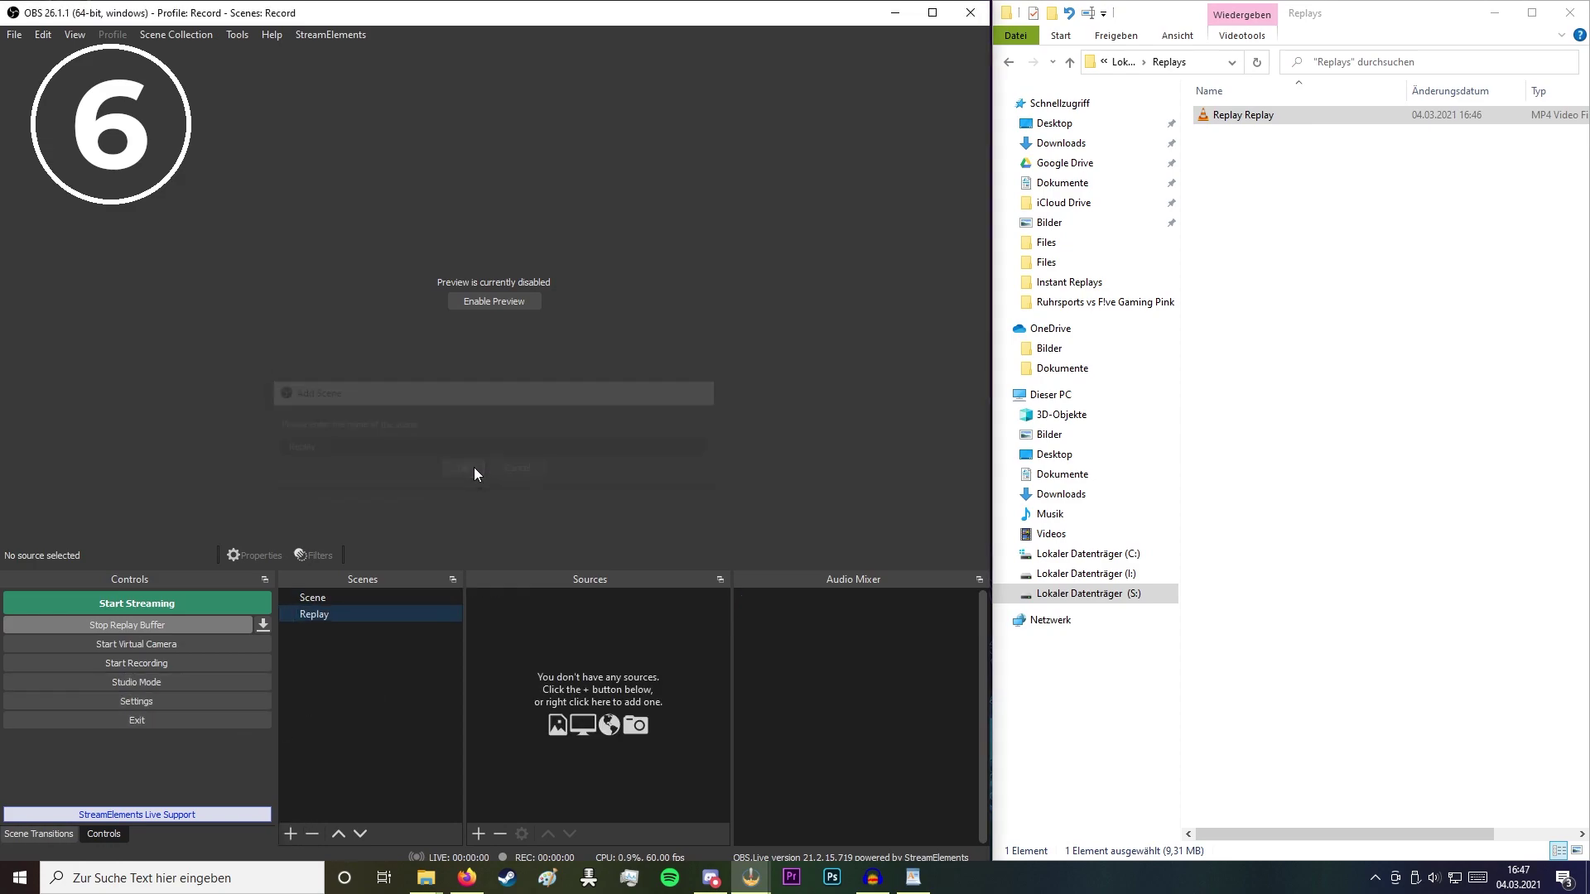
{"action": "left_click", "coordinate": [480, 835]}
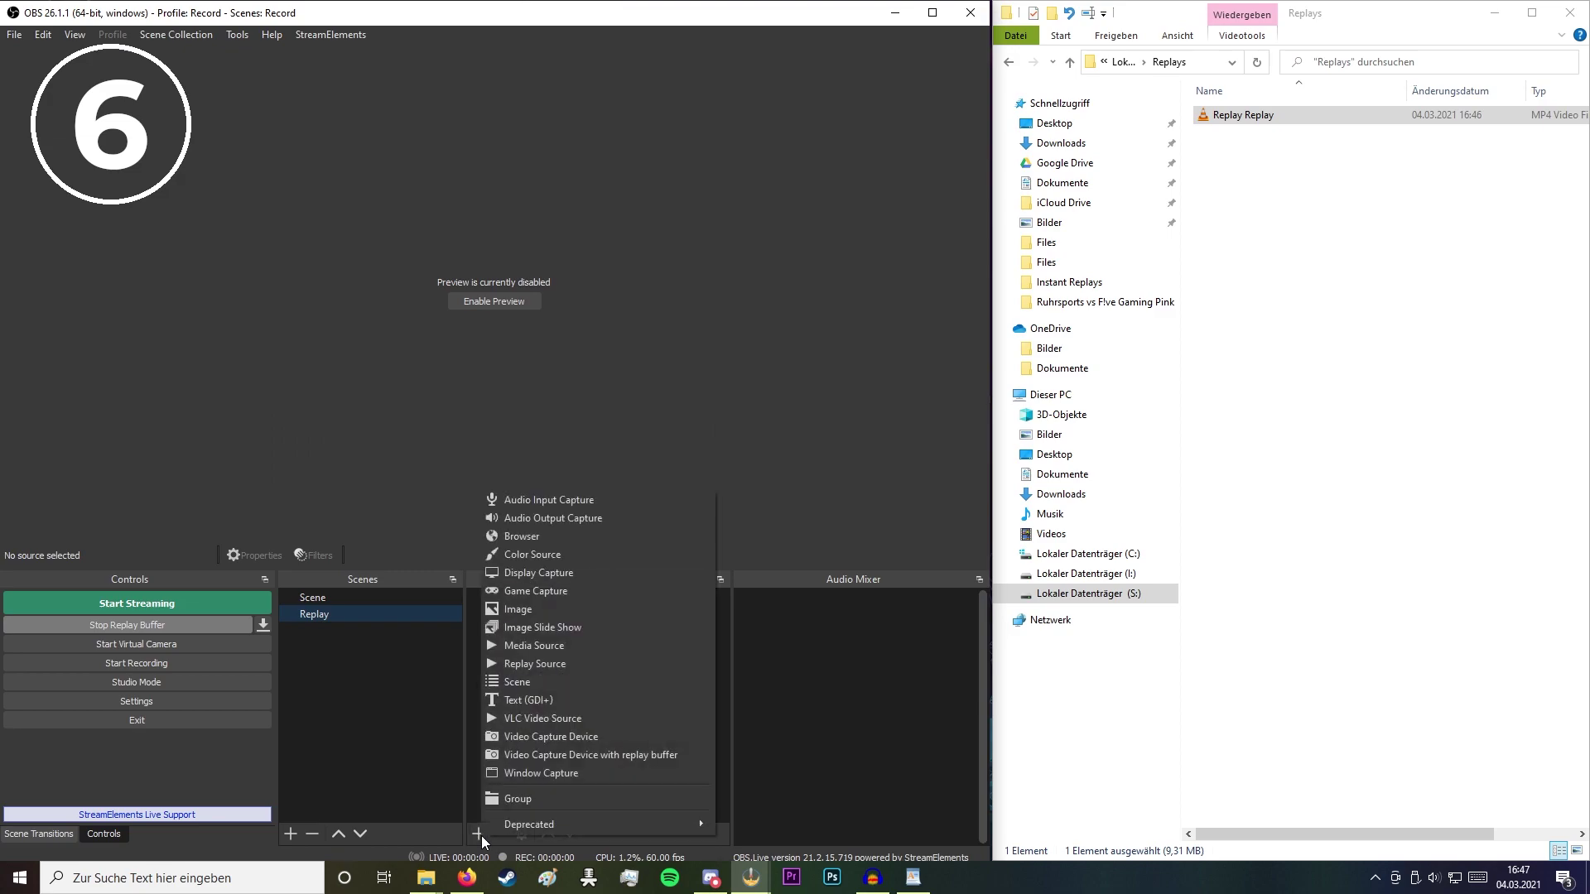
{"action": "left_click", "coordinate": [551, 646]}
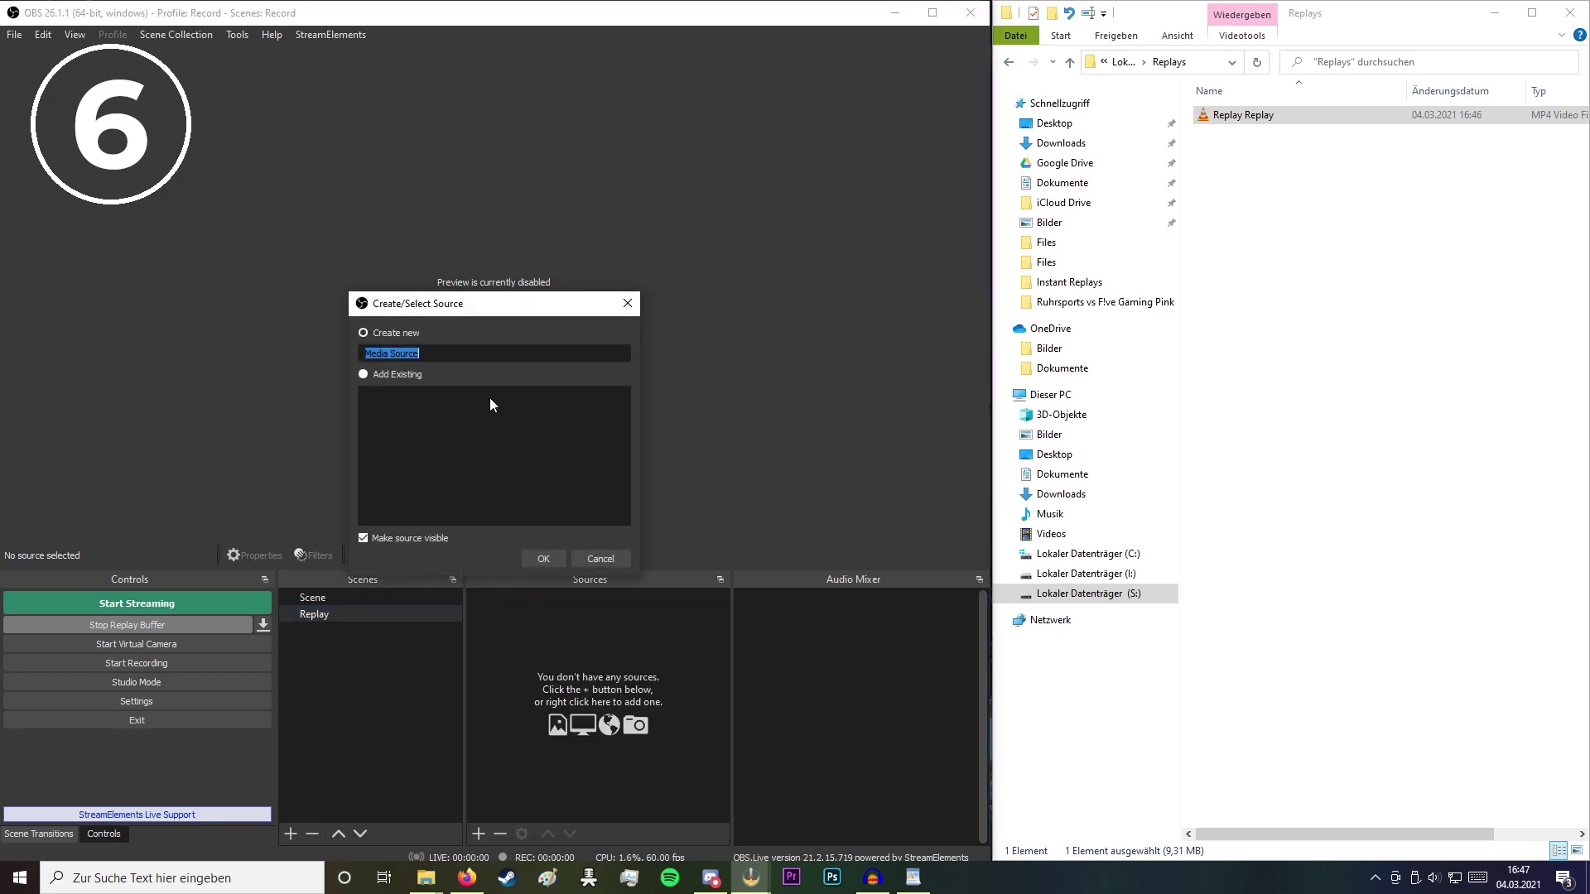
{"action": "type", "text": "Replay"}
{"action": "left_click", "coordinate": [544, 559]}
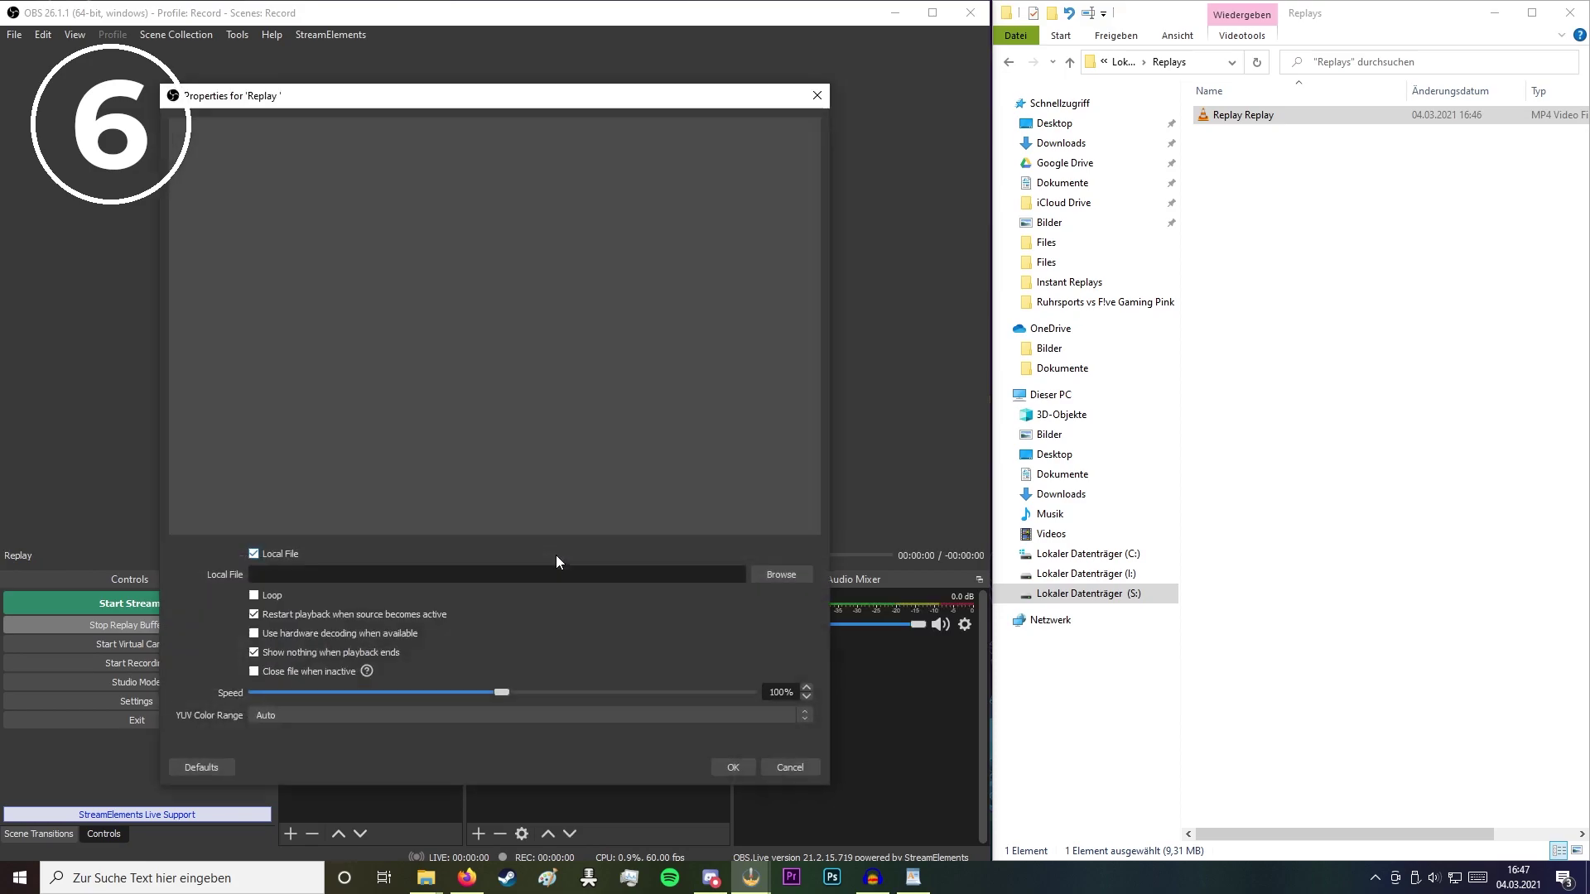
Load Replay Replay.mp4 into the media source and keep its last frame after playback
{"action": "left_click", "coordinate": [777, 574]}
{"action": "left_click", "coordinate": [463, 262]}
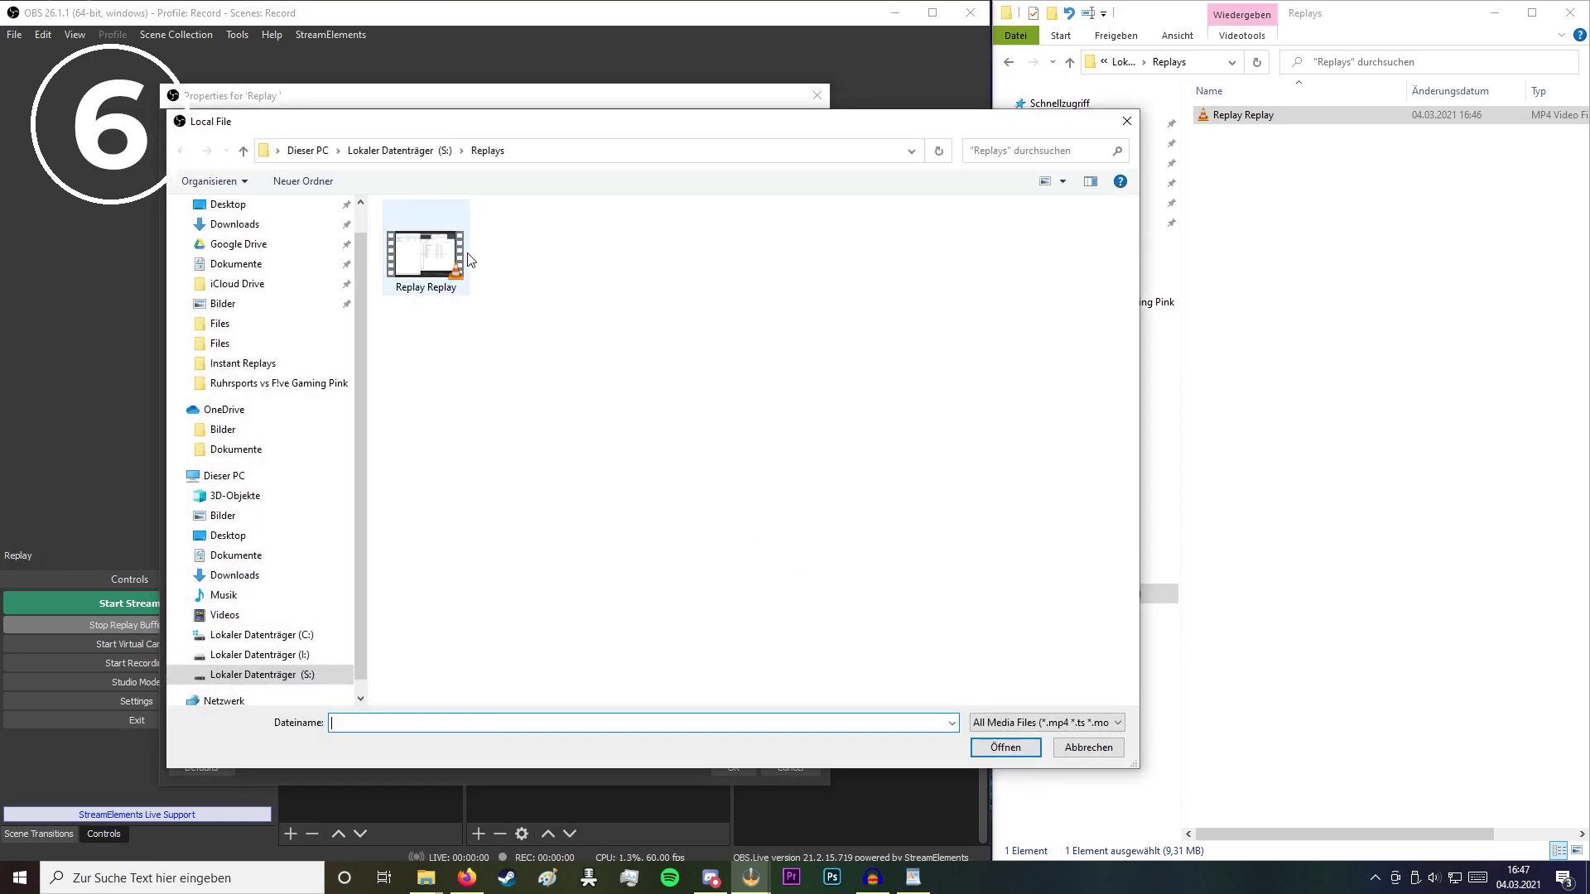
{"action": "left_click", "coordinate": [1004, 747]}
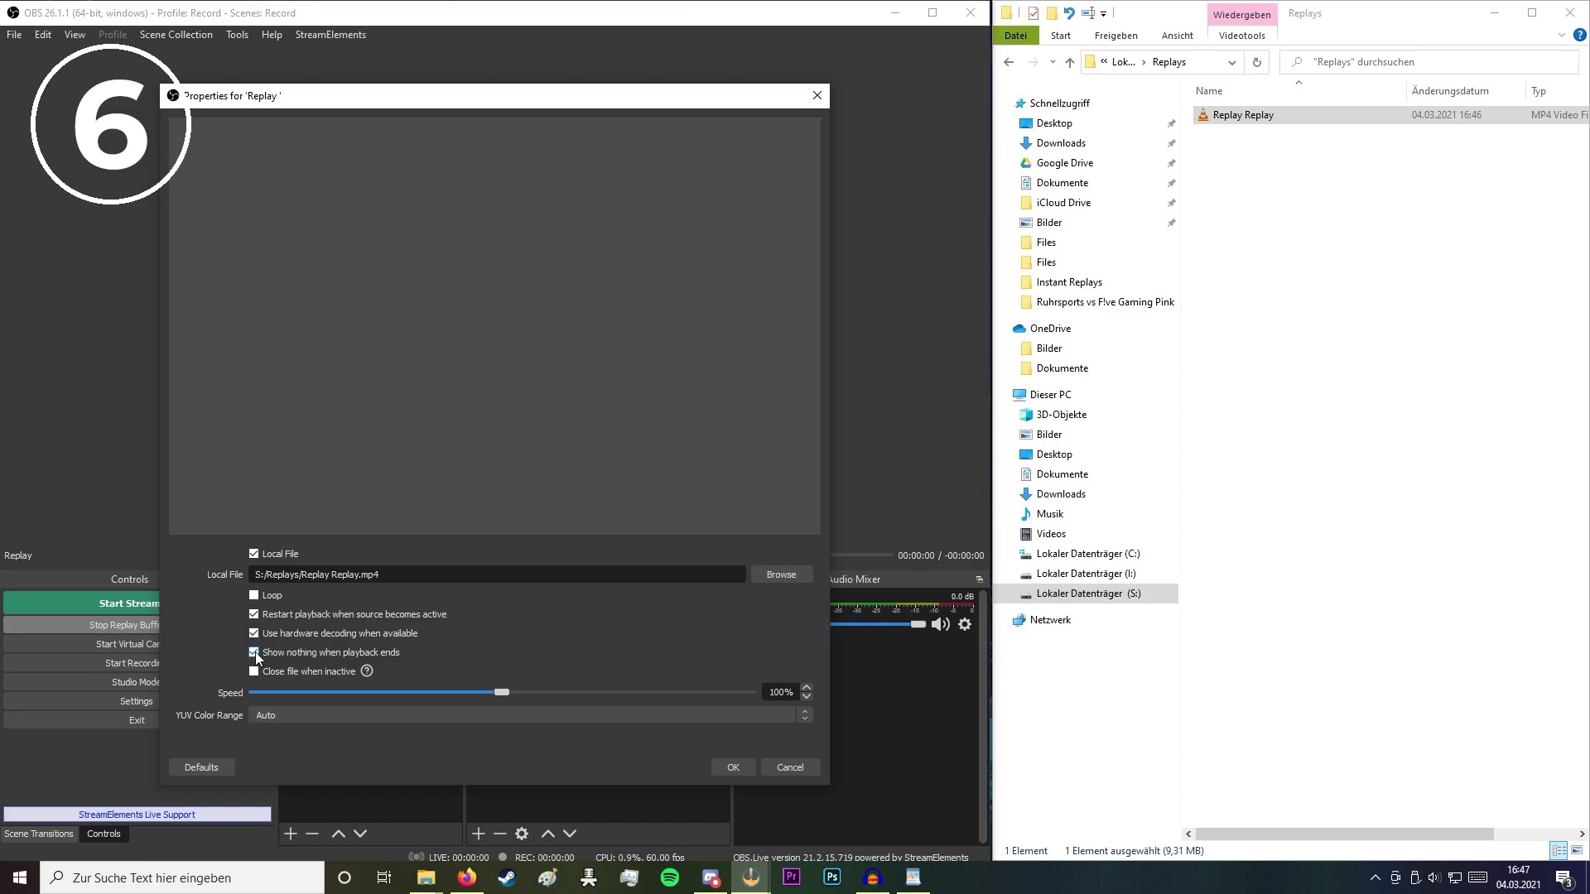
{"action": "left_click", "coordinate": [255, 652]}
{"action": "left_click", "coordinate": [734, 767]}
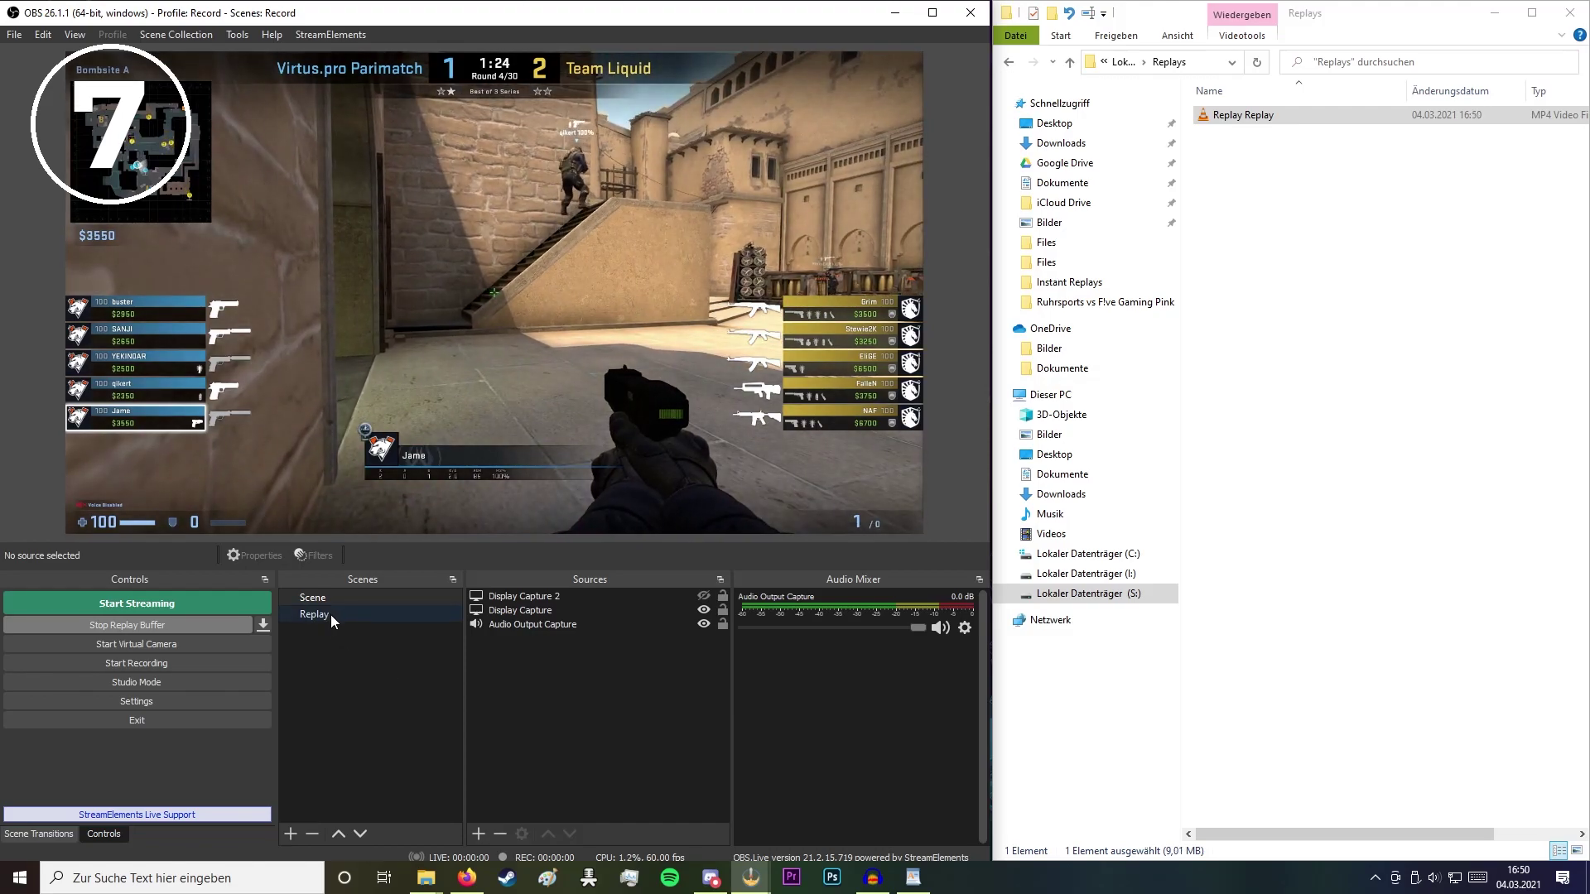
{"action": "left_click", "coordinate": [331, 614]}
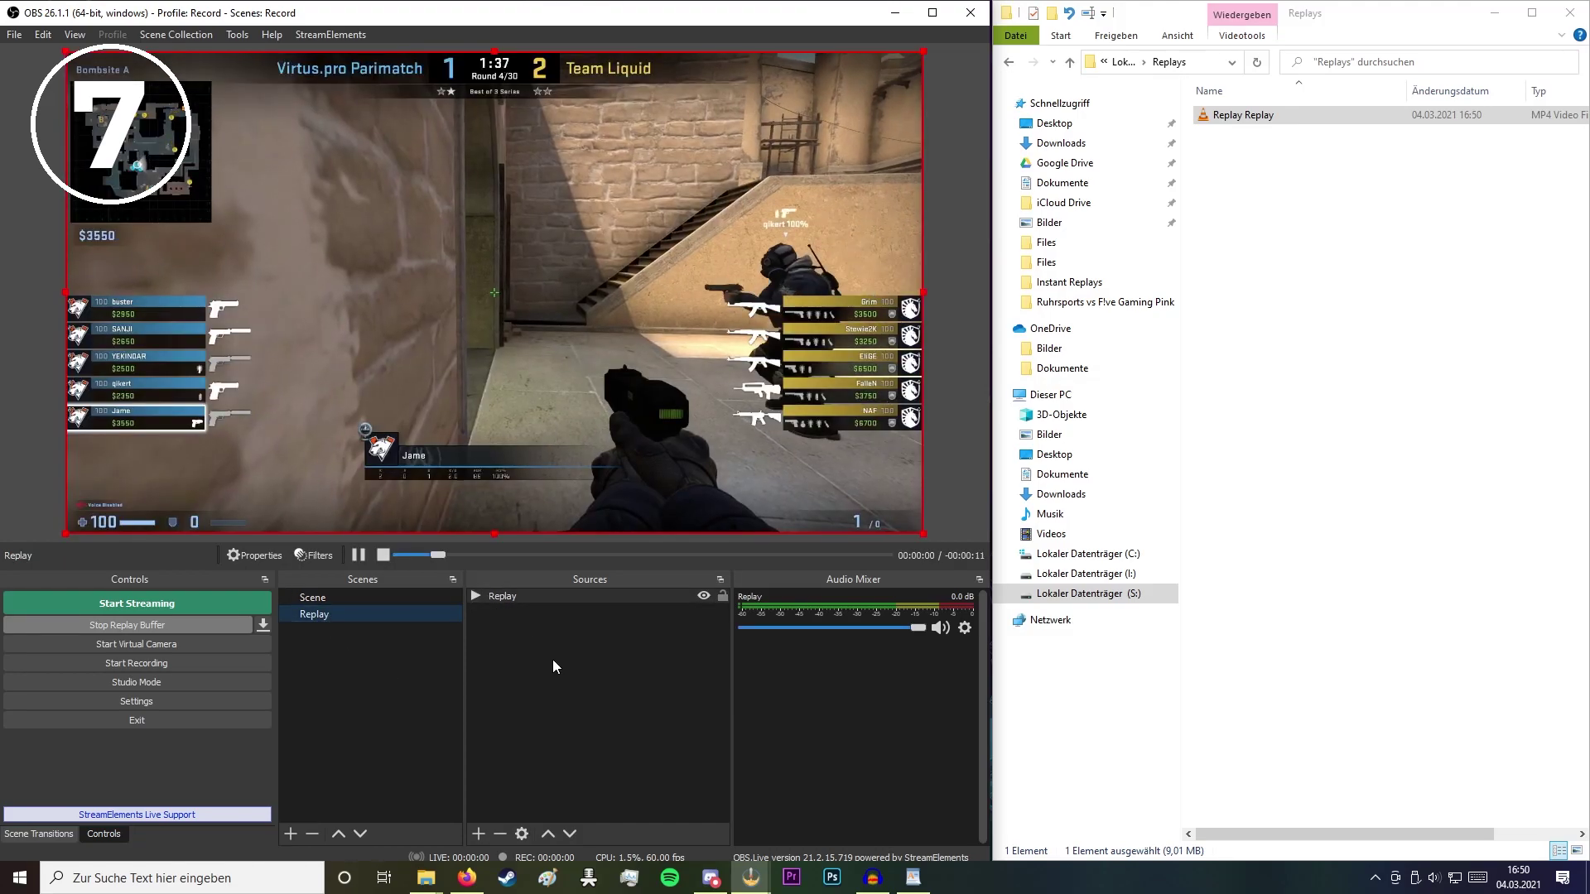
{"action": "left_click", "coordinate": [617, 553]}
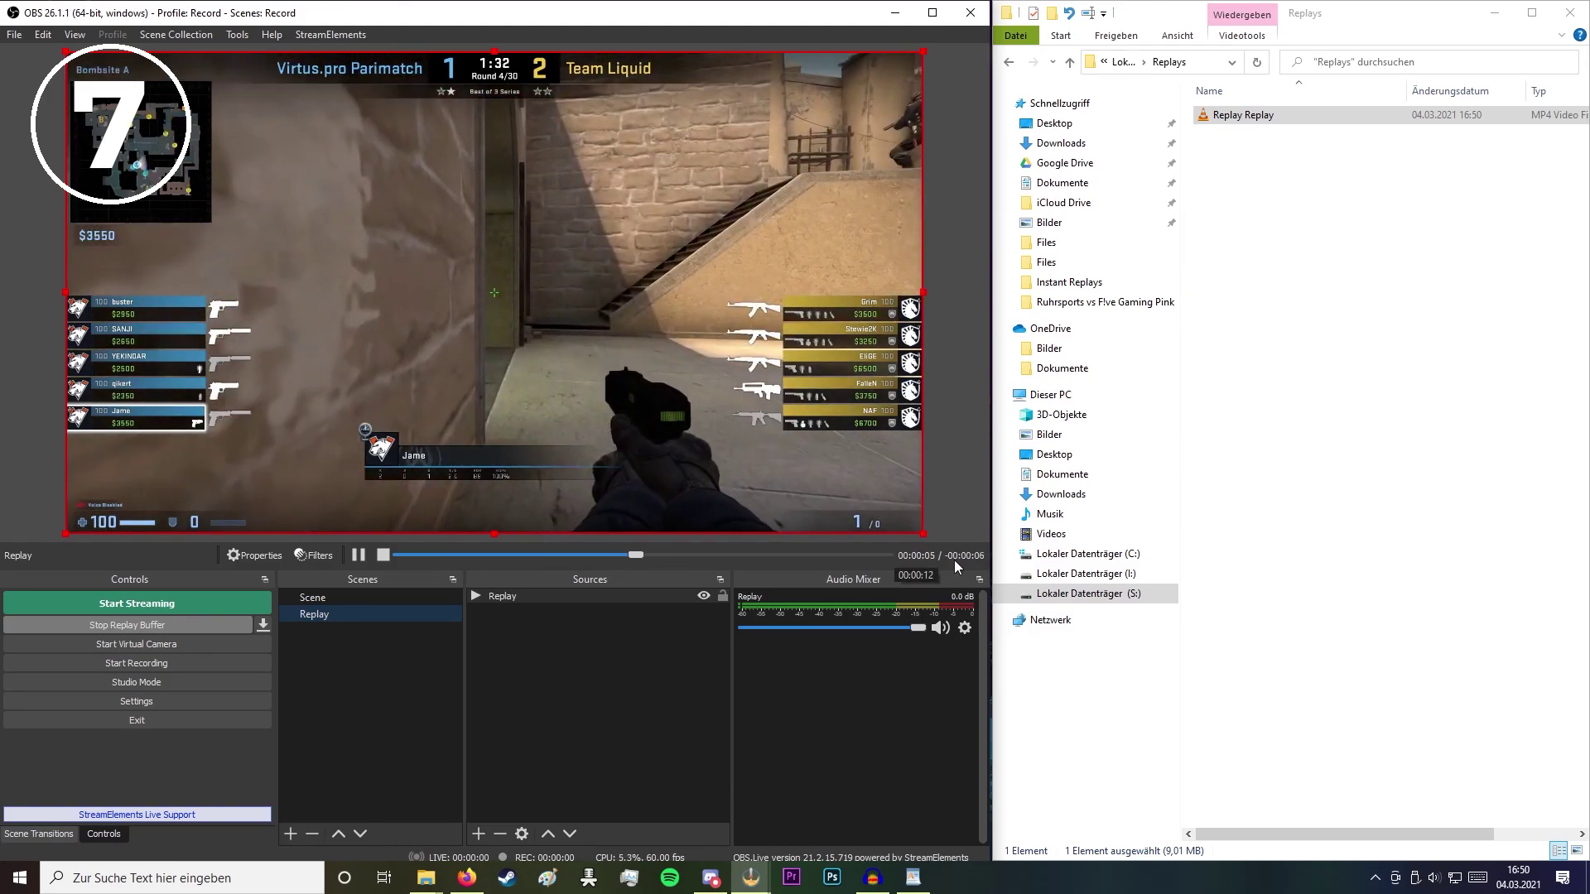
{"action": "left_click", "coordinate": [831, 554]}
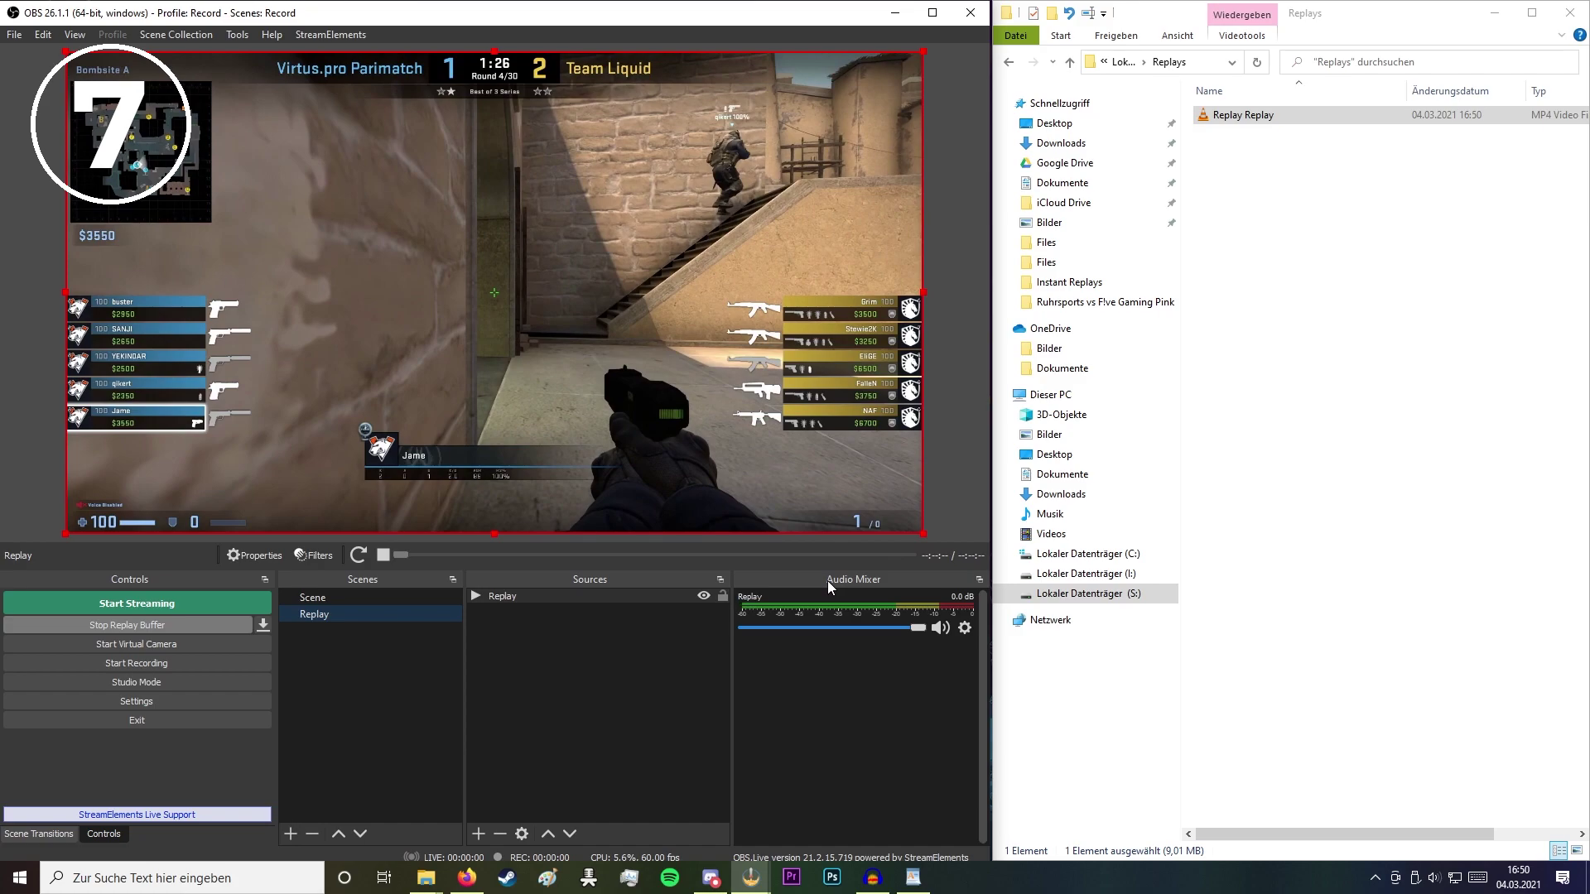
{"action": "left_click", "coordinate": [322, 598]}
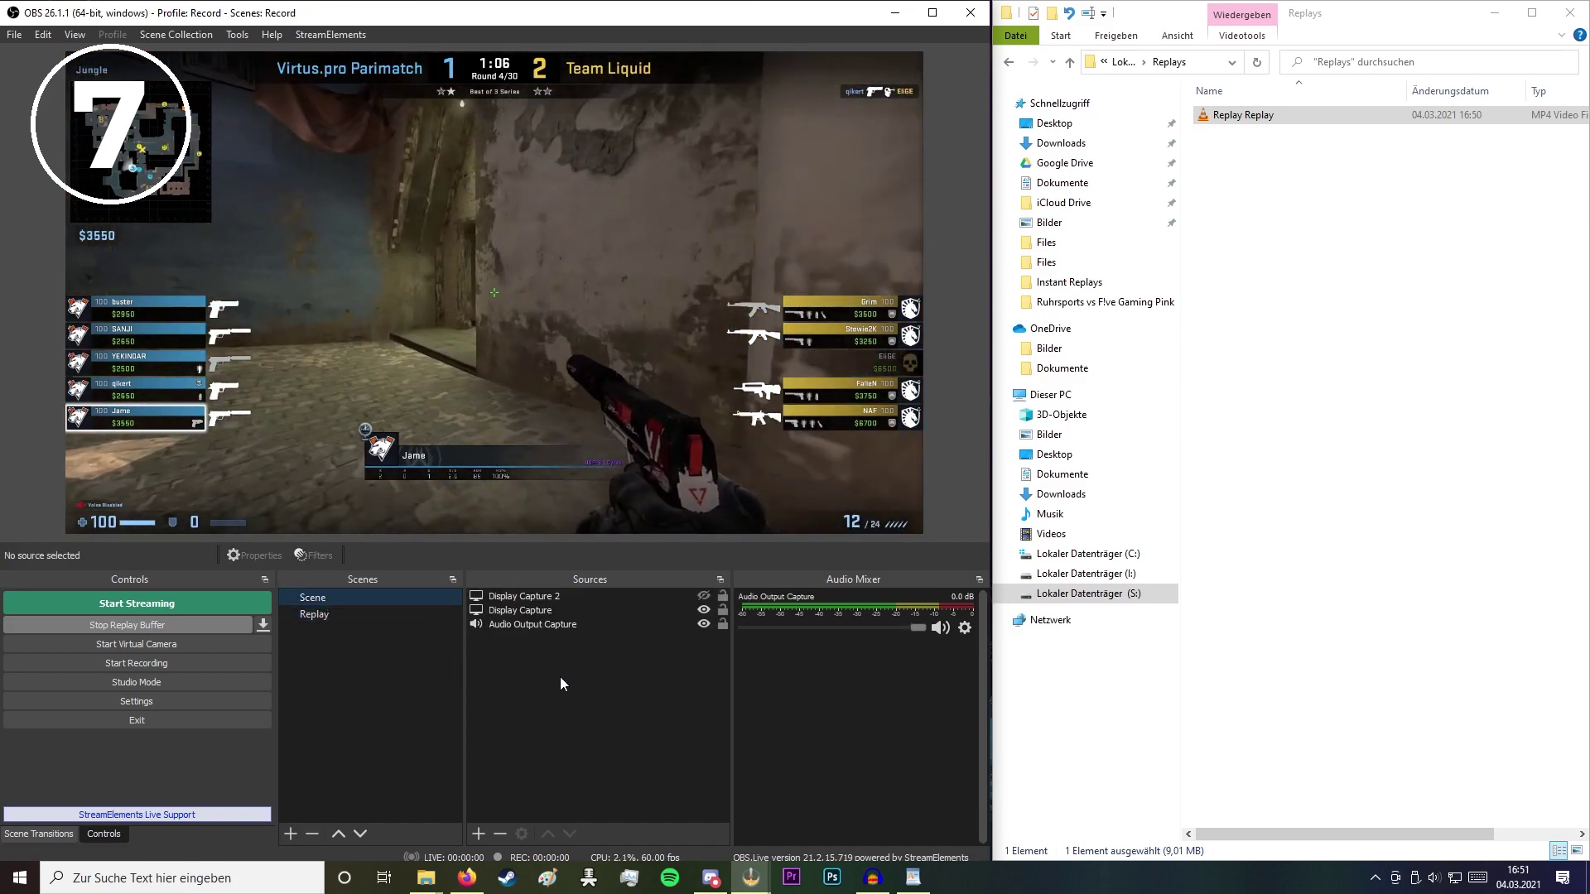
Show Display Capture 2 with F1, then set filename format to %CCYY-%MM-%DD %hh-%mm-%ss
{"action": "key", "text": "F1"}
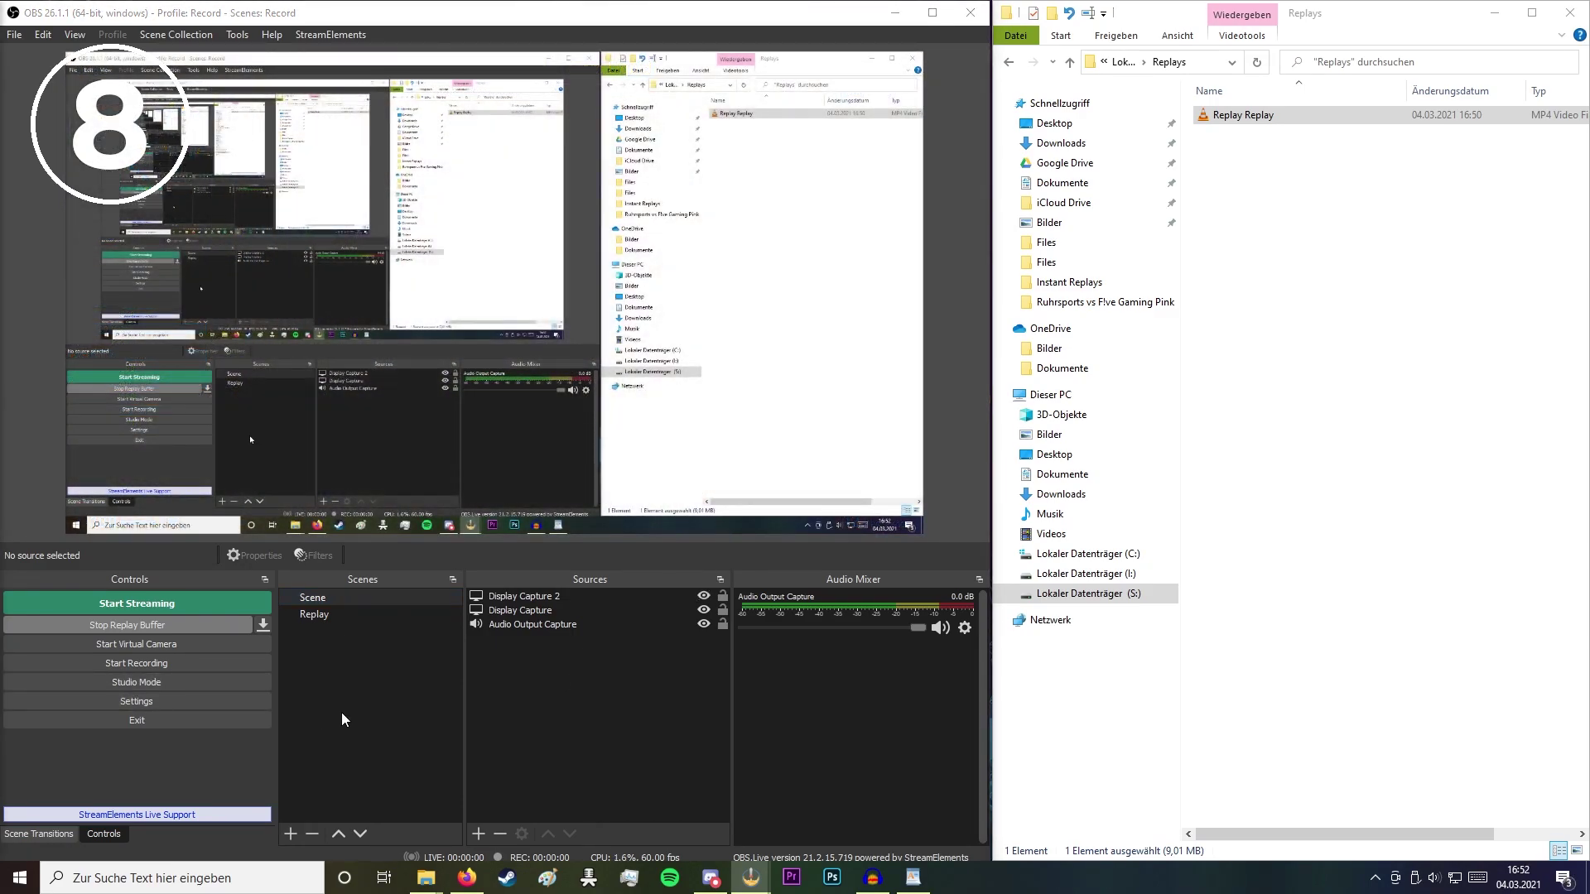
{"action": "left_click", "coordinate": [175, 702]}
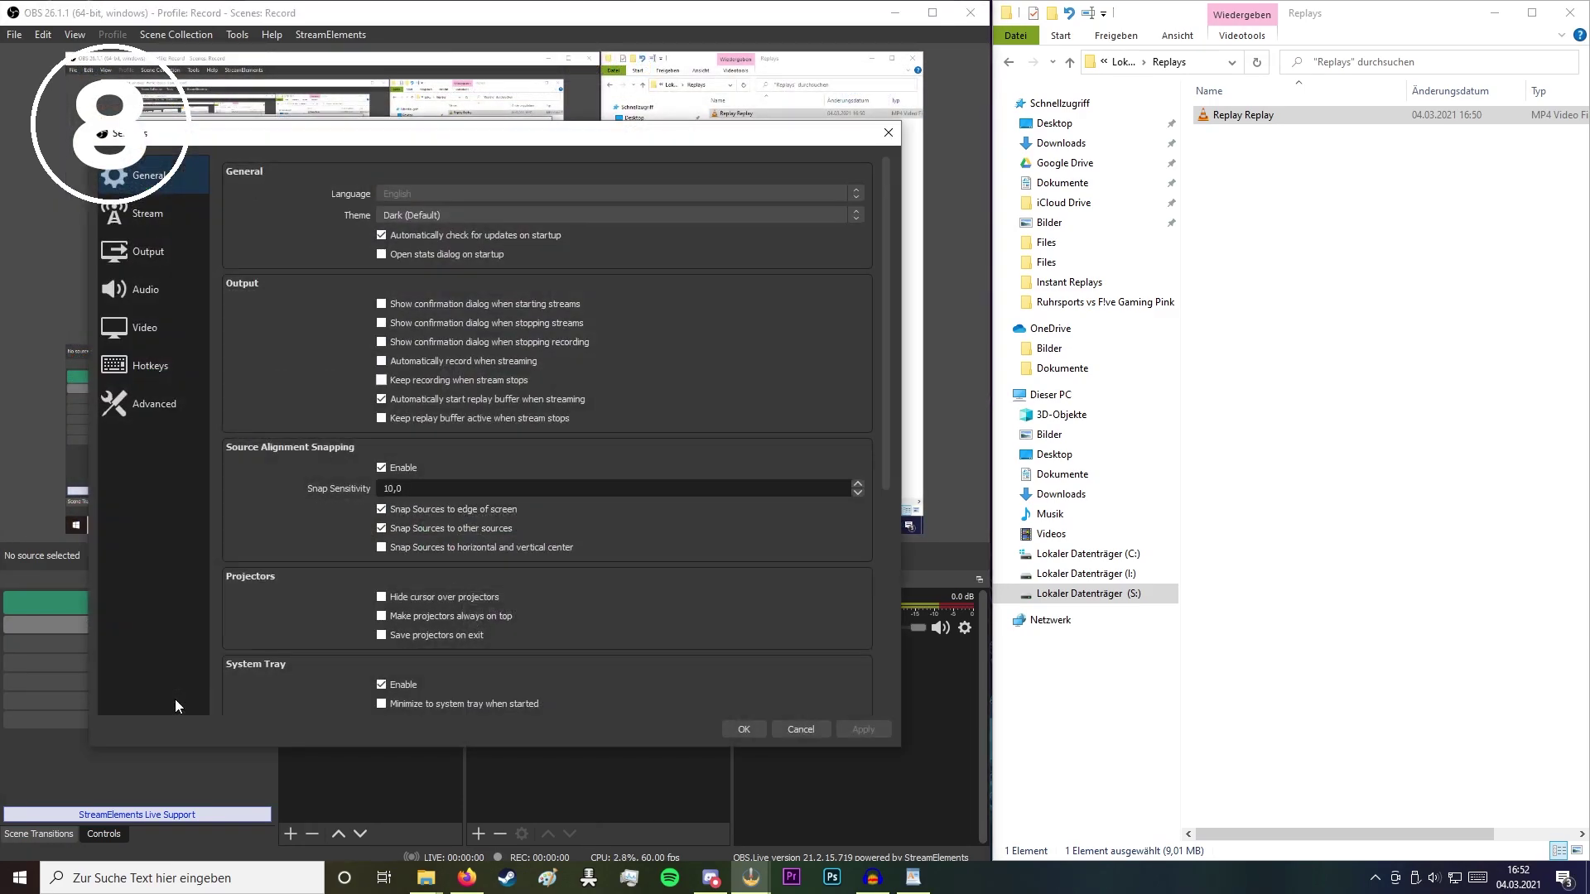
{"action": "left_click", "coordinate": [159, 399]}
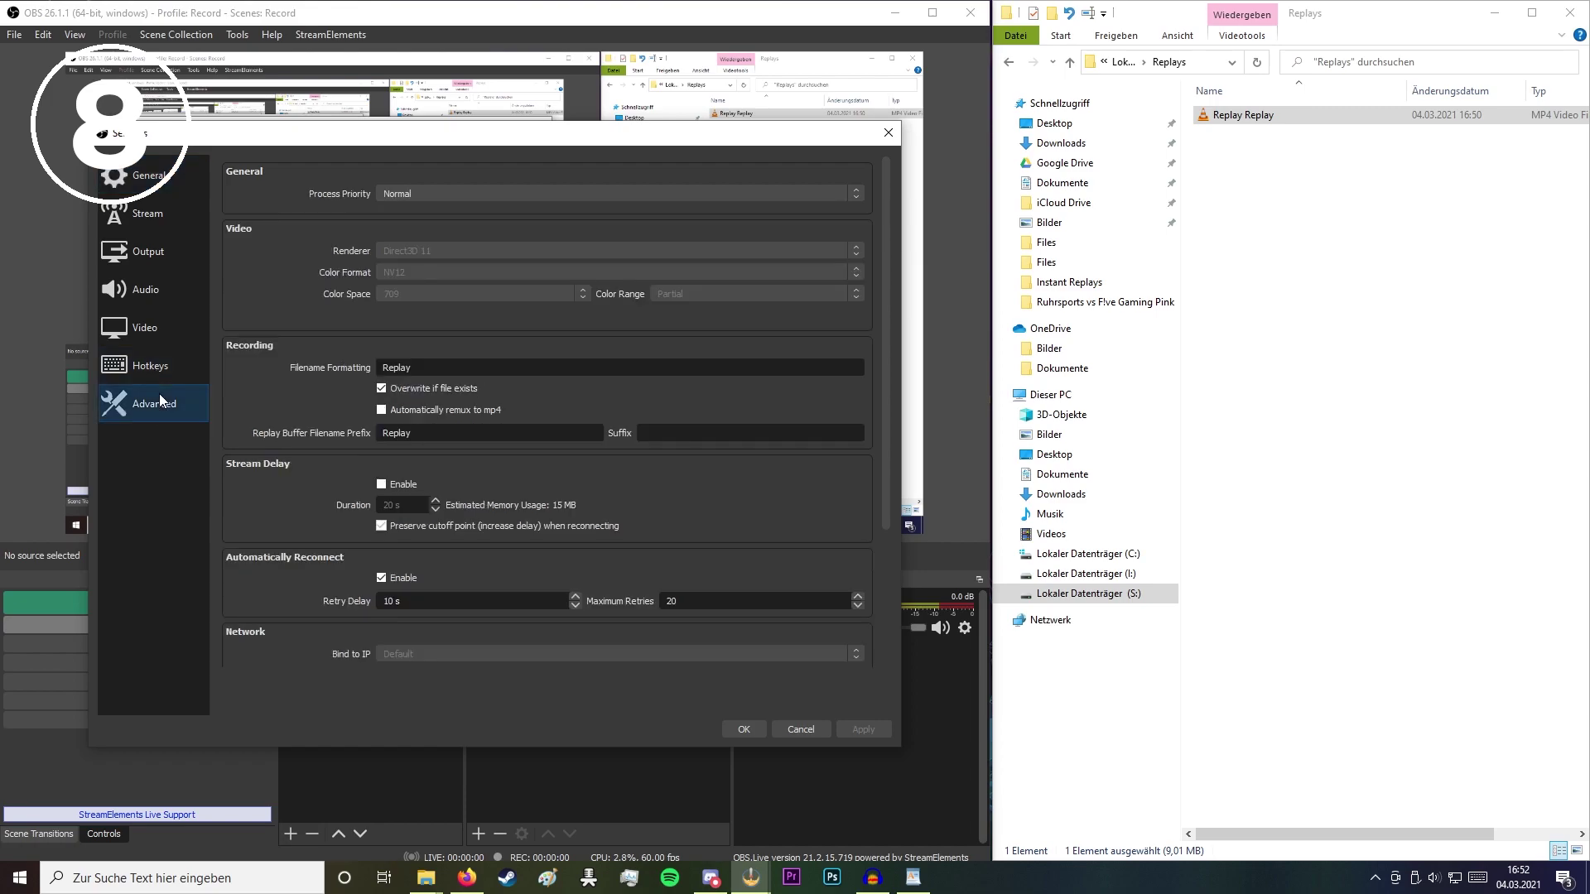
{"action": "left_click_drag", "start_coordinate": [425, 370], "coordinate": [274, 365]}
{"action": "key", "text": "super+v"}
{"action": "left_click", "coordinate": [1413, 590]}
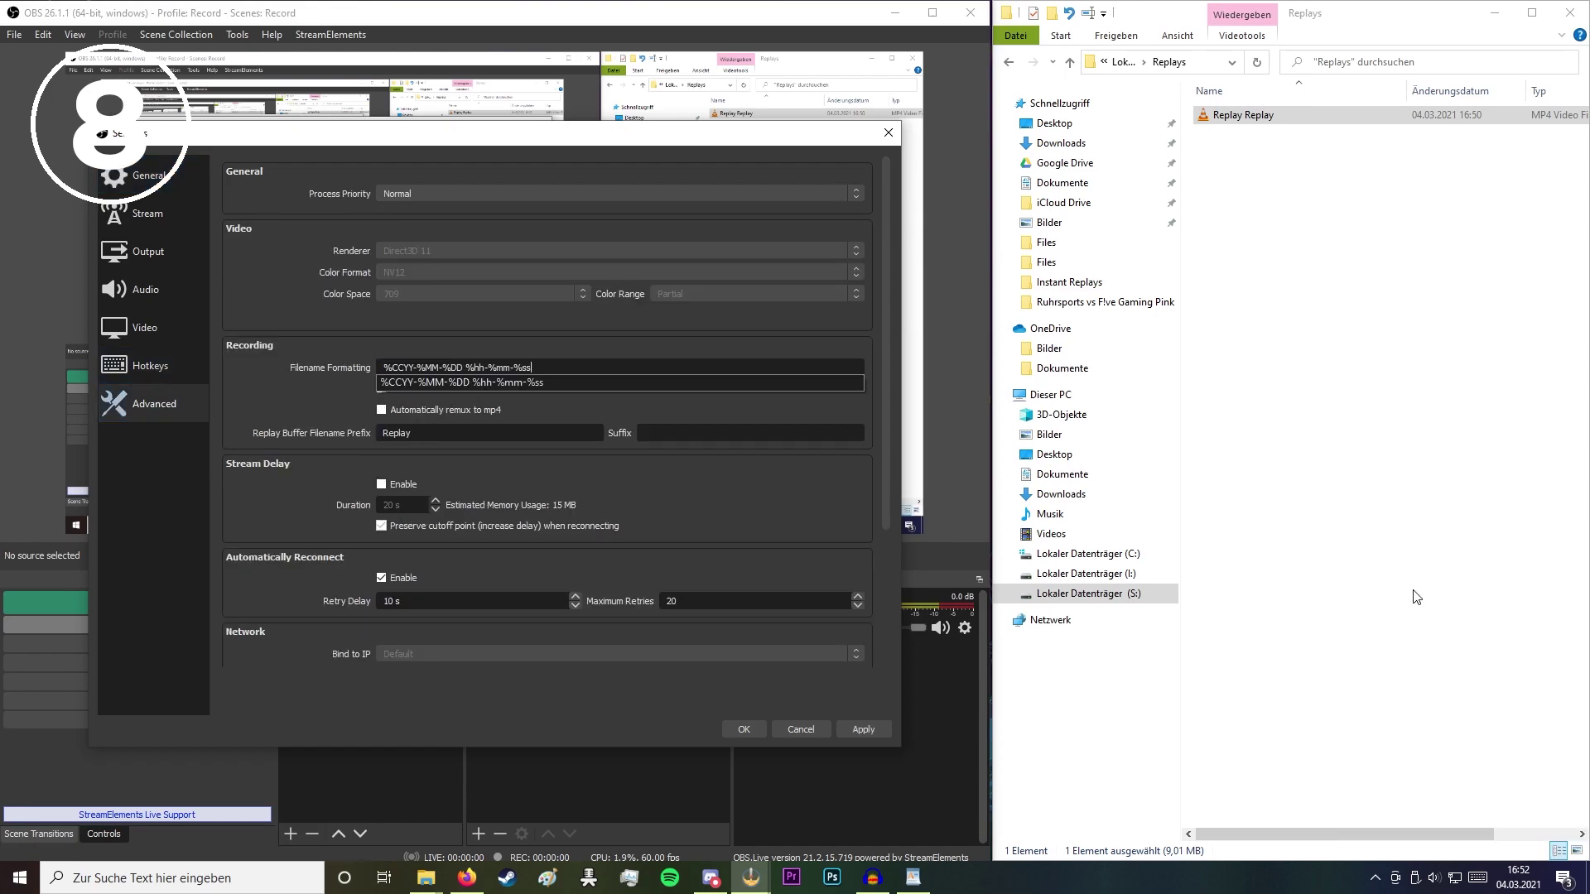
{"action": "left_click", "coordinate": [557, 366]}
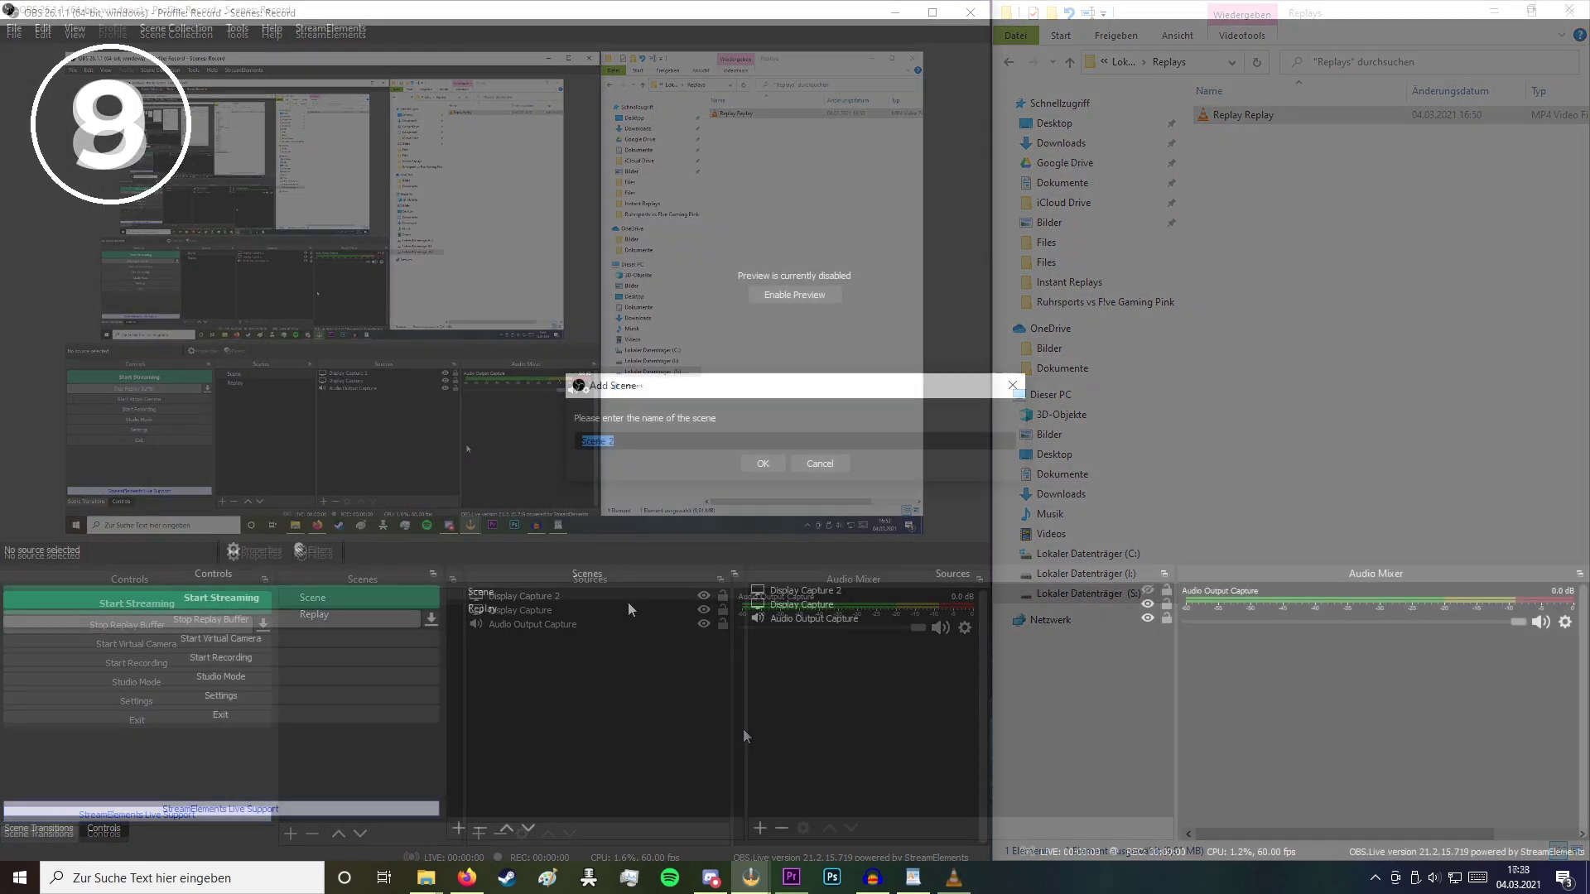
Create the 'highlights' scene and add a VLC Video Source named 'HIGHLIGHTS'
{"action": "type", "text": "highlights"}
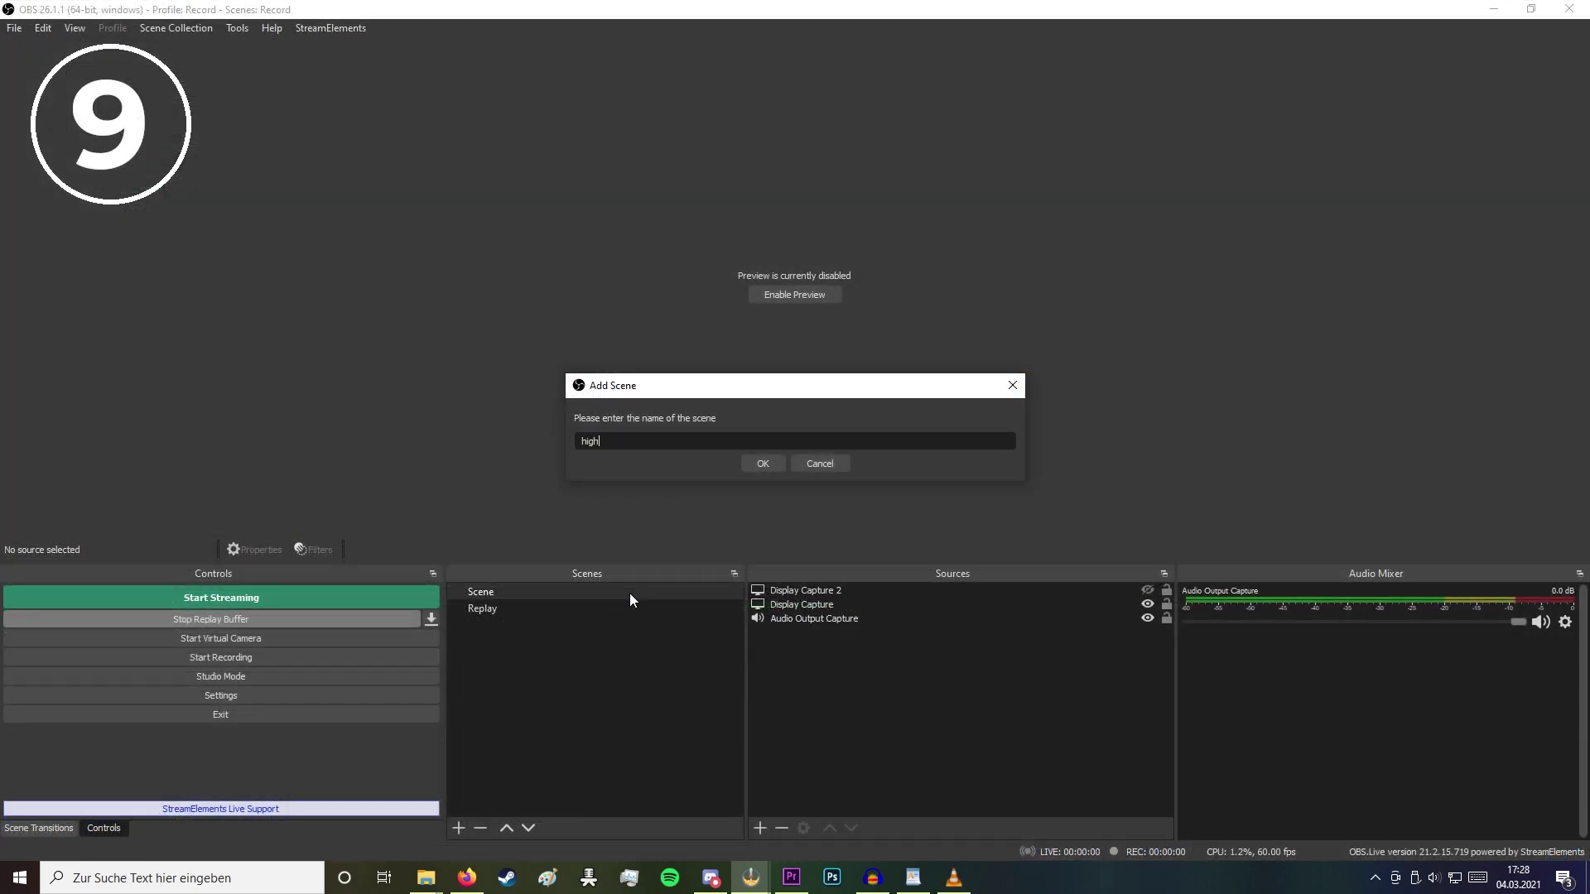
{"action": "left_click", "coordinate": [760, 466]}
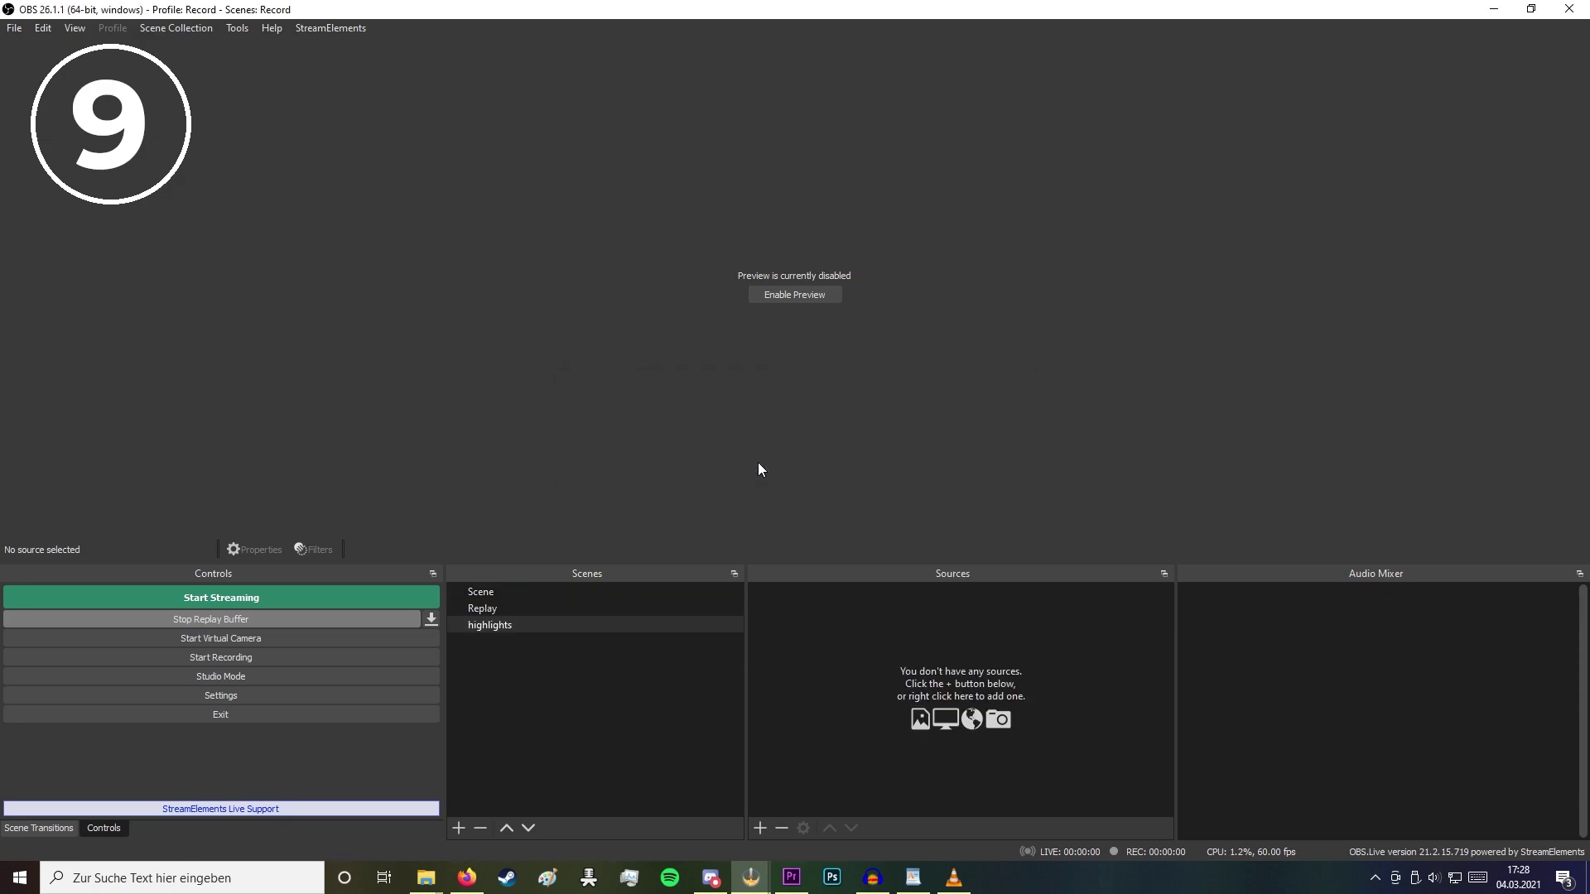
{"action": "left_click", "coordinate": [761, 829]}
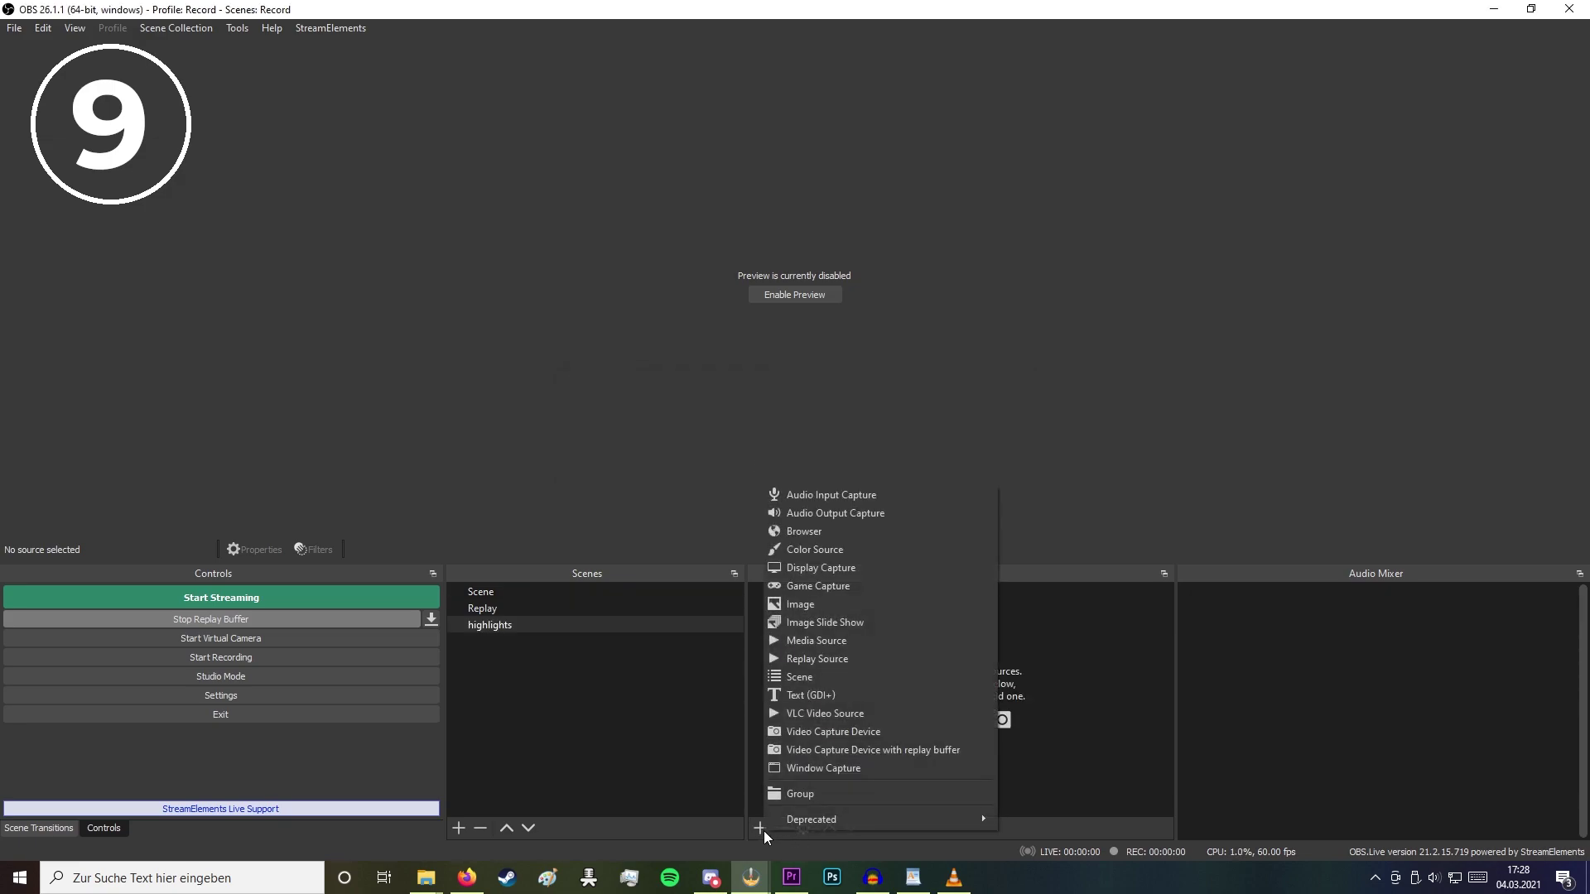
{"action": "left_click", "coordinate": [813, 718]}
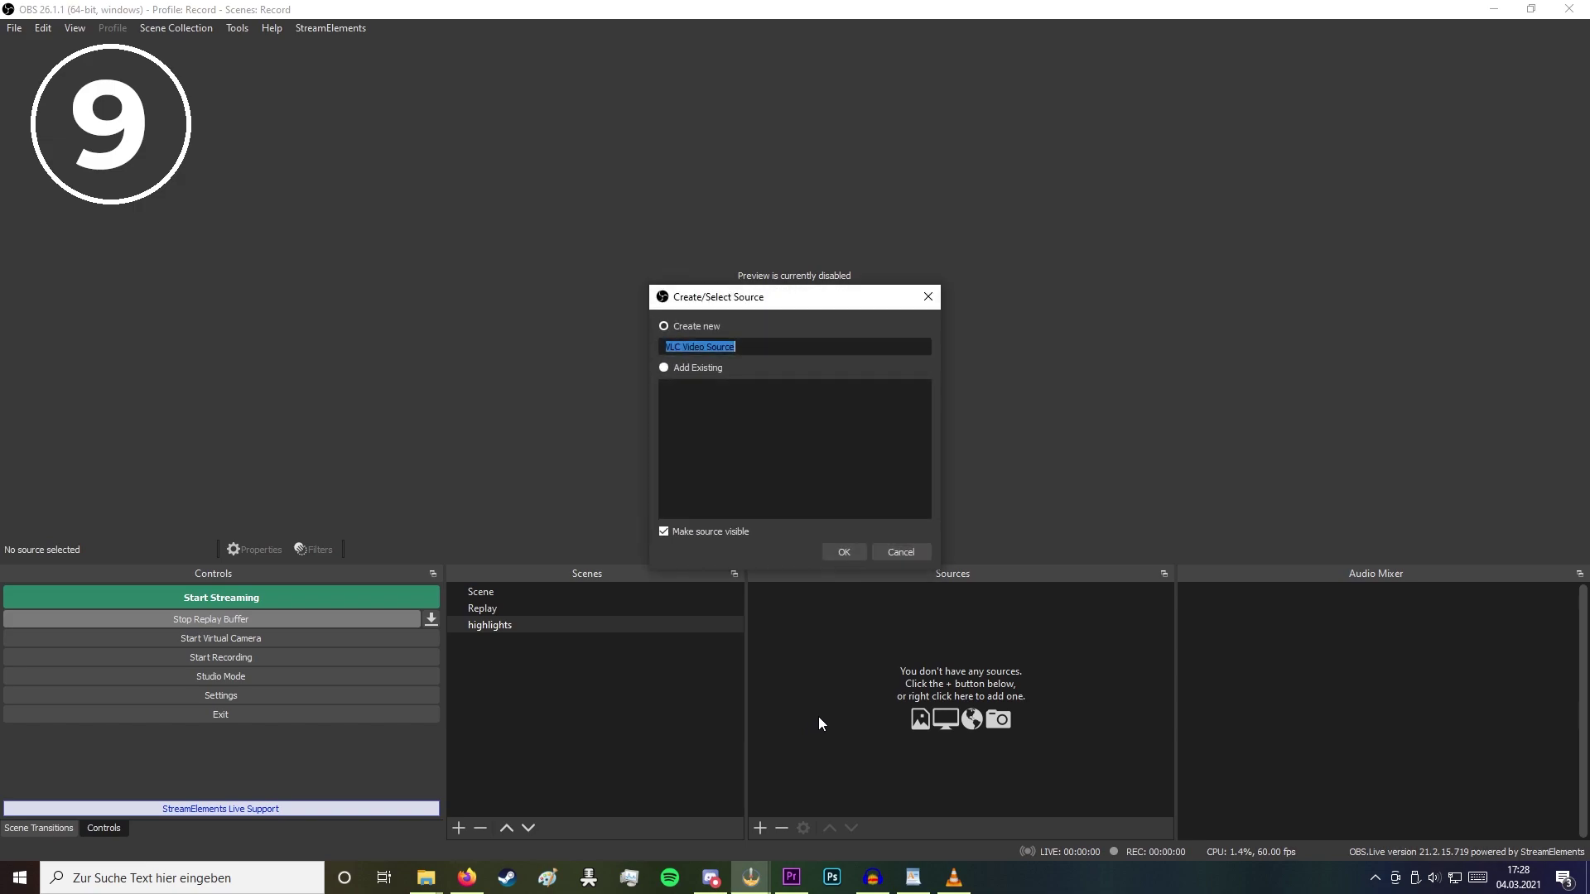
{"action": "type", "text": "HiGHLIGHTS"}
{"action": "left_click", "coordinate": [844, 552]}
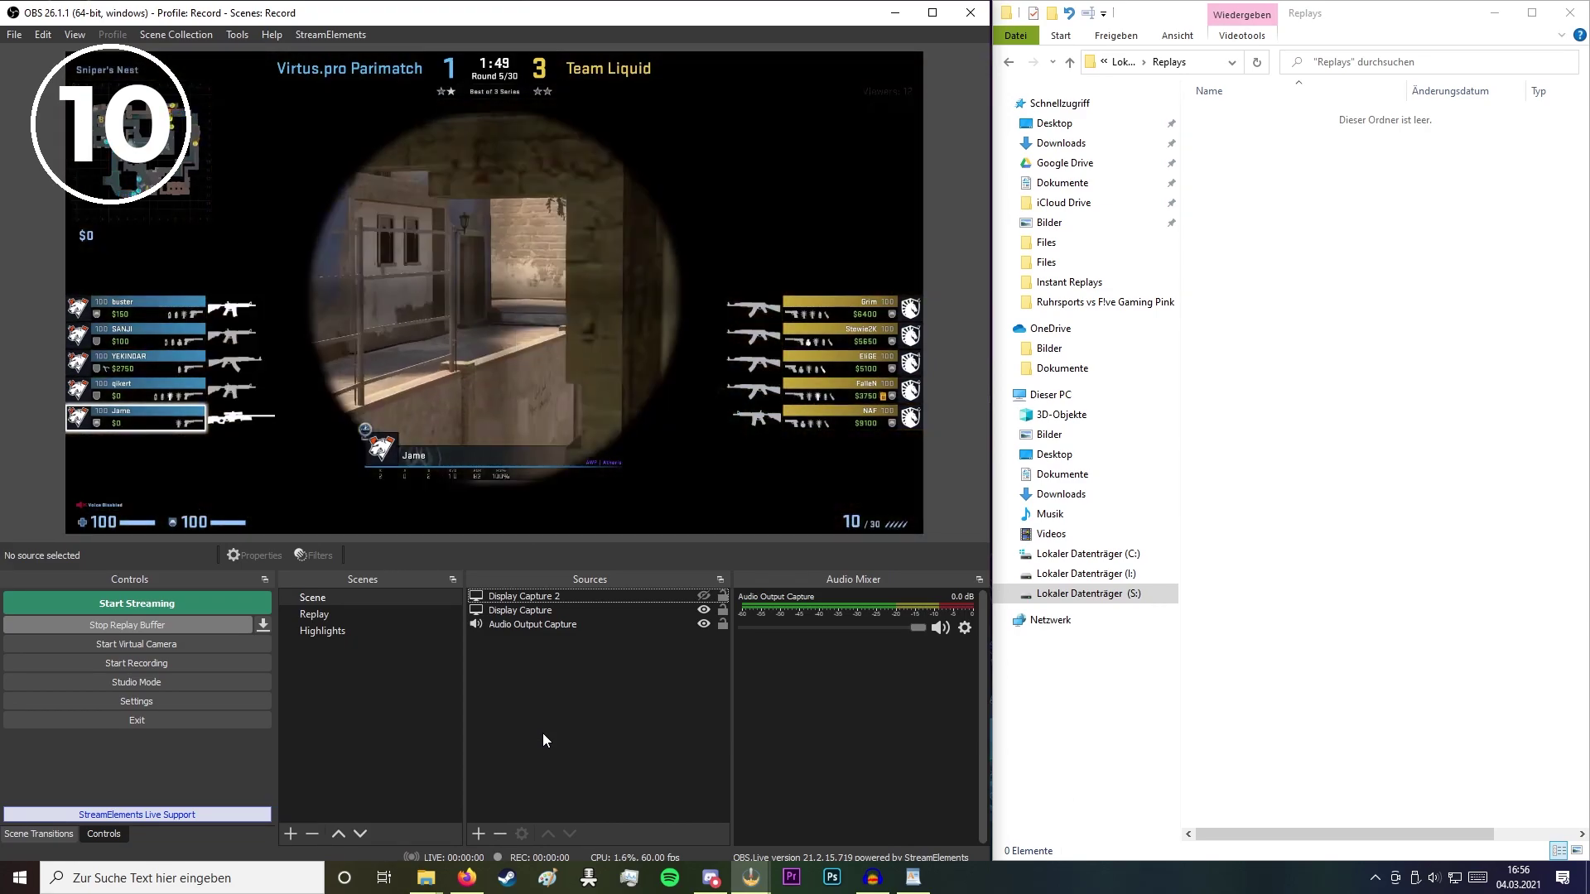
Save additional replays with F10 while watching the Replays folder
{"action": "key", "text": "F10"}
{"action": "left_click", "coordinate": [1256, 152]}
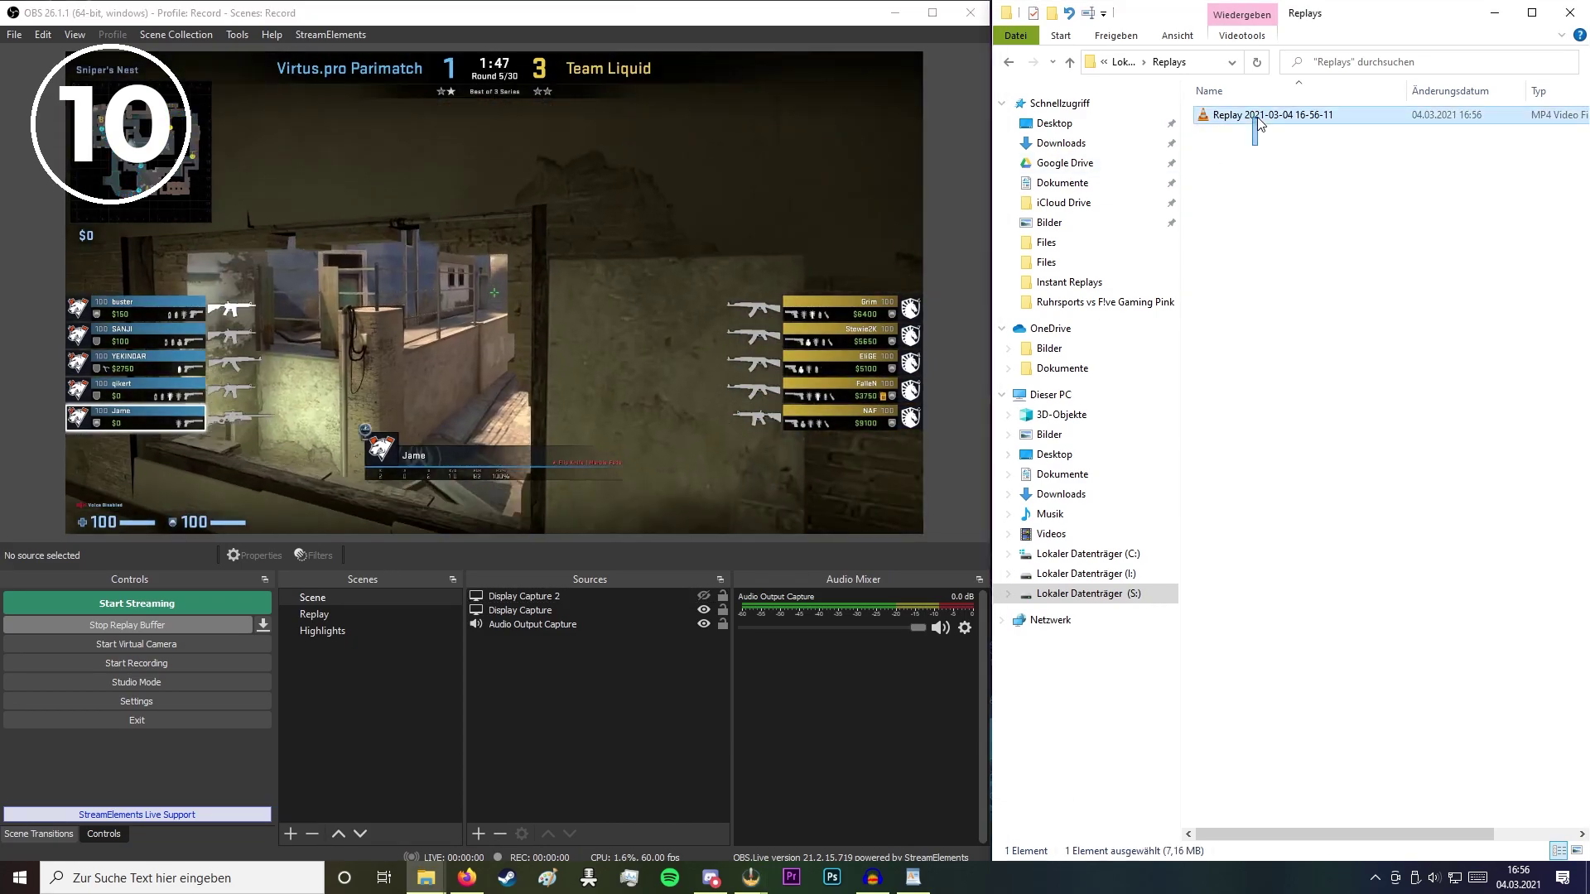
{"action": "key", "text": "F10"}
{"action": "key", "text": "F10"}
Replace the HIGHLIGHTS playlist's old clips with replays 16-56-11, 16-56-17 and 16-56-22
{"action": "left_click", "coordinate": [404, 634]}
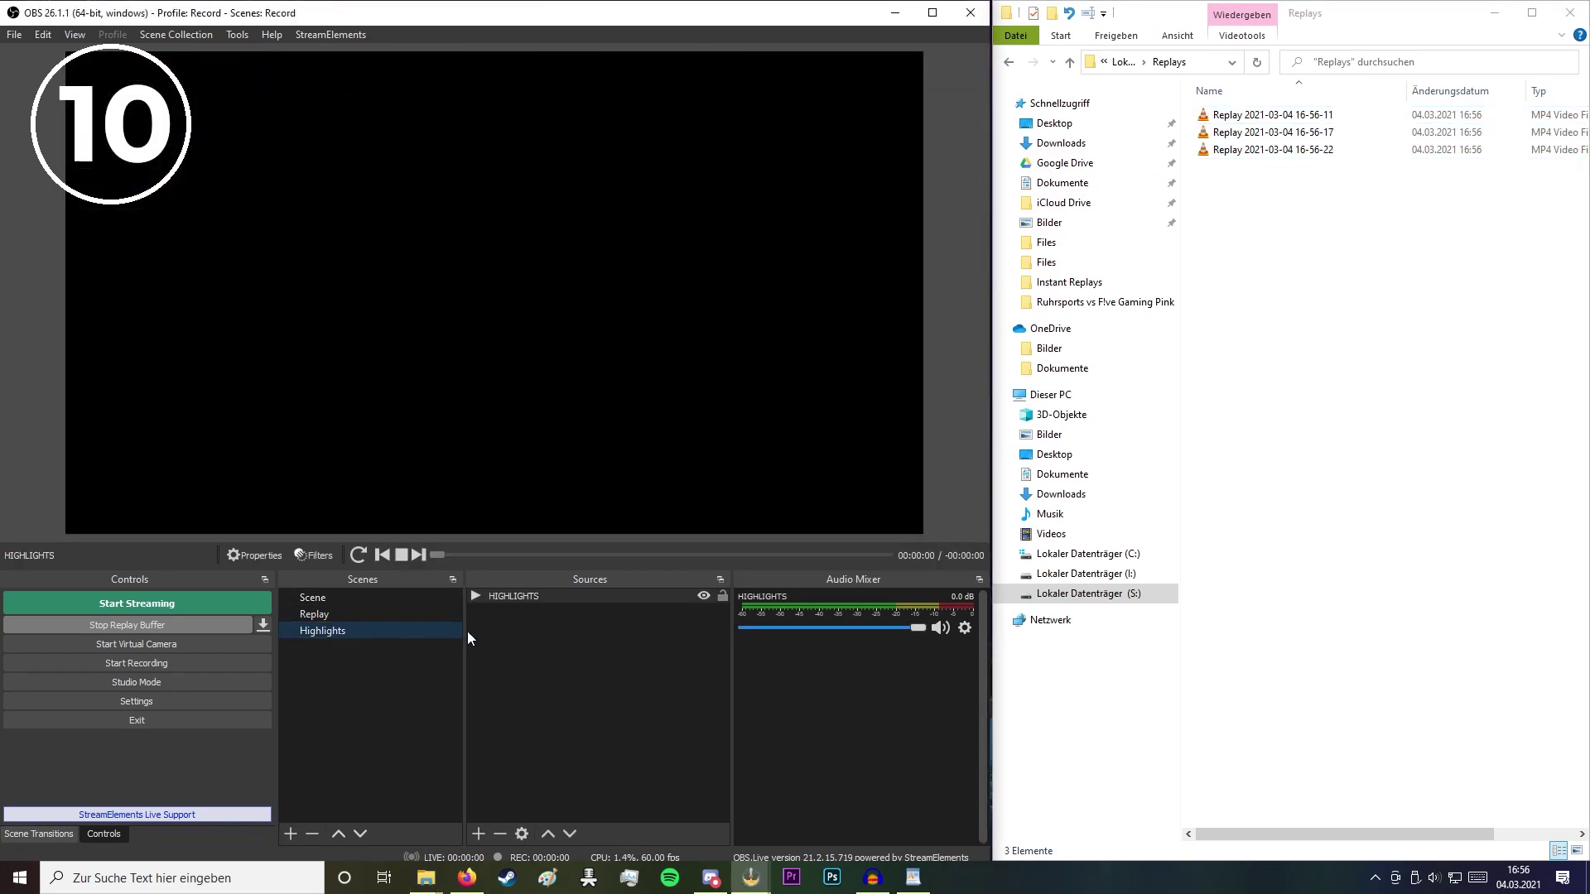
{"action": "left_click", "coordinate": [538, 597]}
{"action": "right_click", "coordinate": [538, 598]}
{"action": "left_click", "coordinate": [560, 588]}
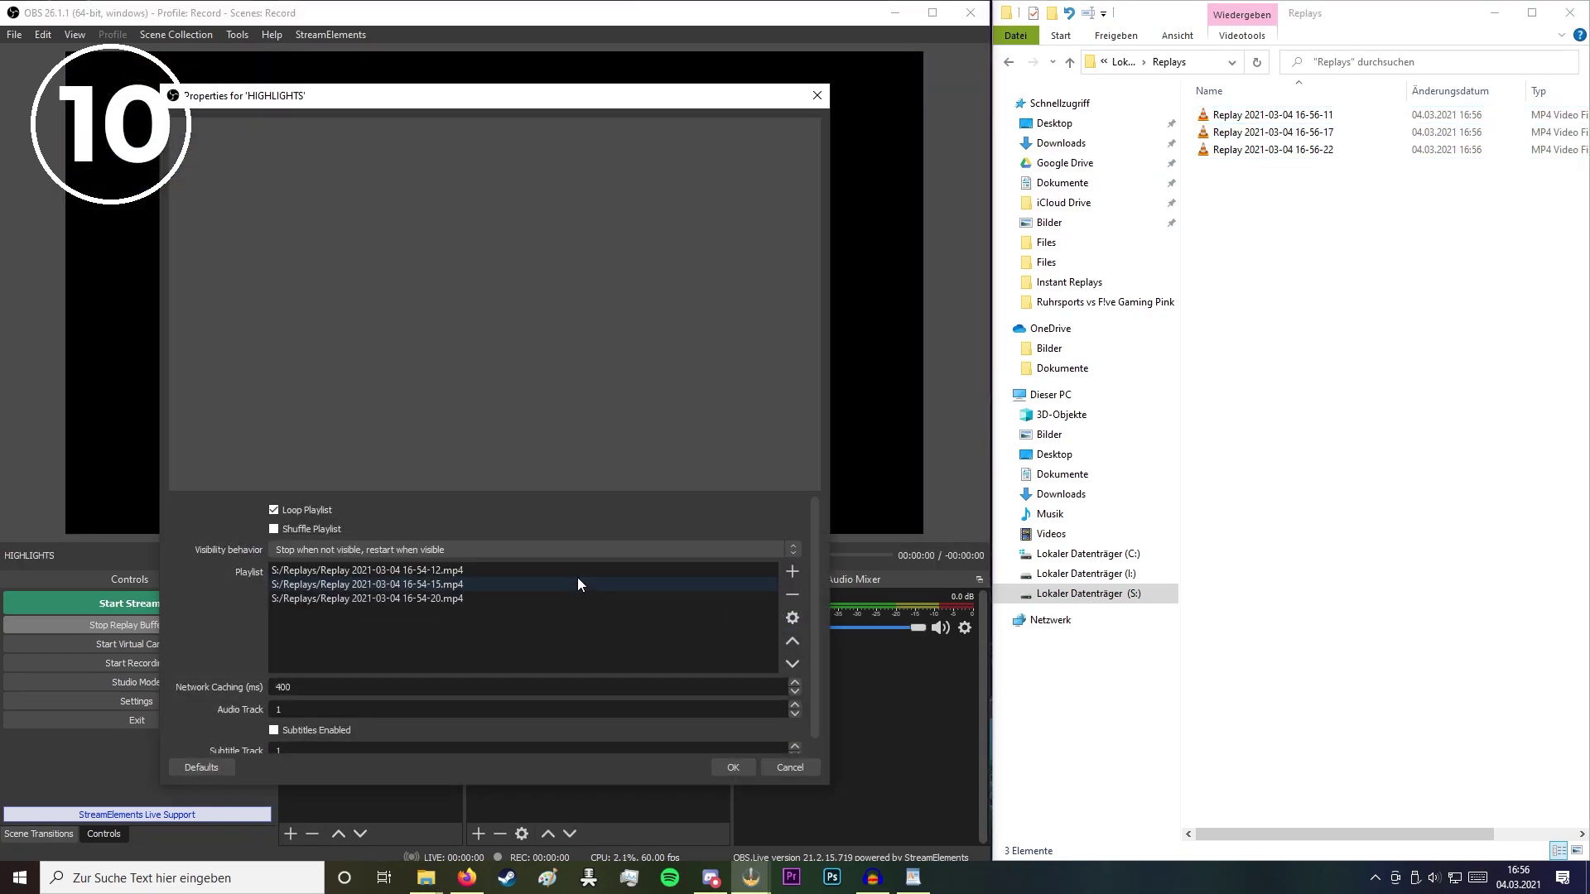
{"action": "left_click_drag", "start_coordinate": [510, 623], "coordinate": [514, 569]}
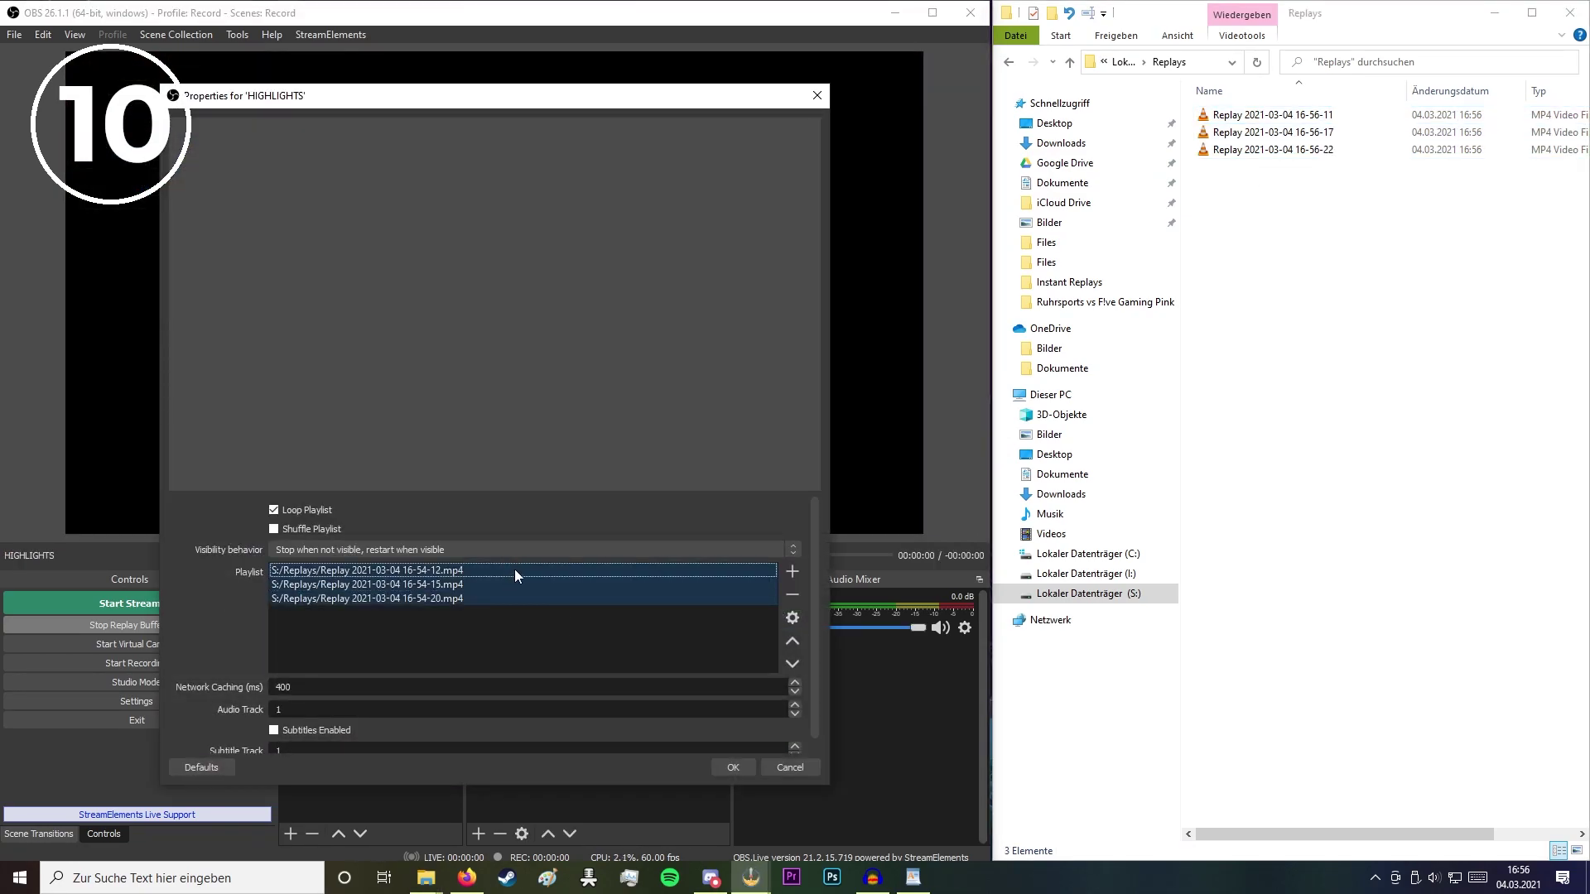
{"action": "left_click", "coordinate": [792, 595]}
{"action": "left_click", "coordinate": [792, 570]}
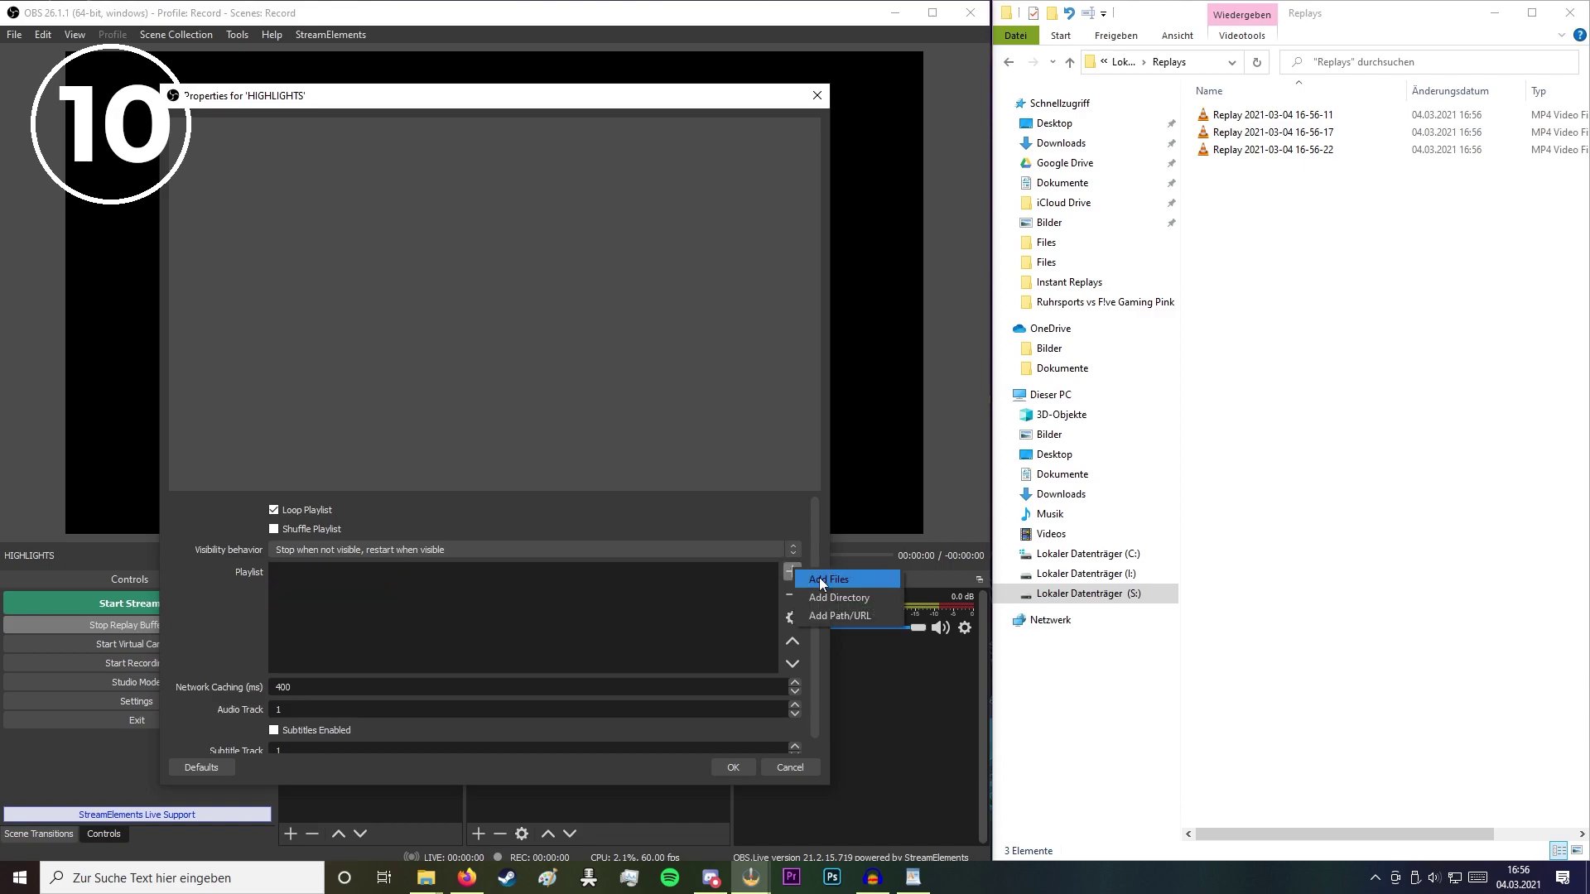
{"action": "left_click", "coordinate": [820, 582]}
{"action": "left_click_drag", "start_coordinate": [572, 274], "coordinate": [300, 191]}
{"action": "left_click", "coordinate": [845, 665]}
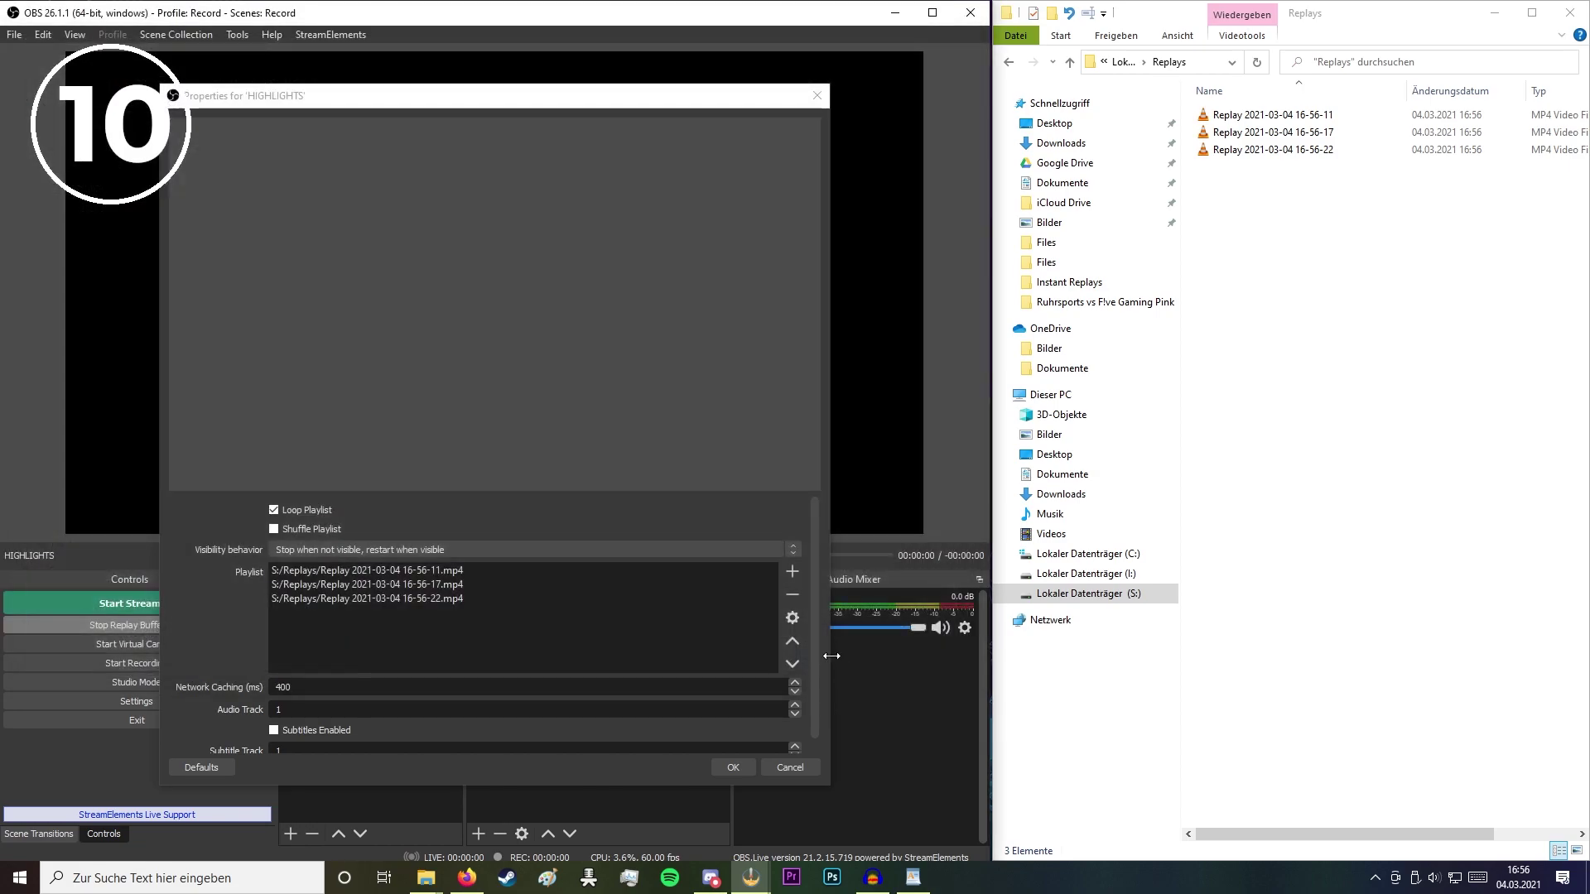
{"action": "left_click", "coordinate": [724, 770]}
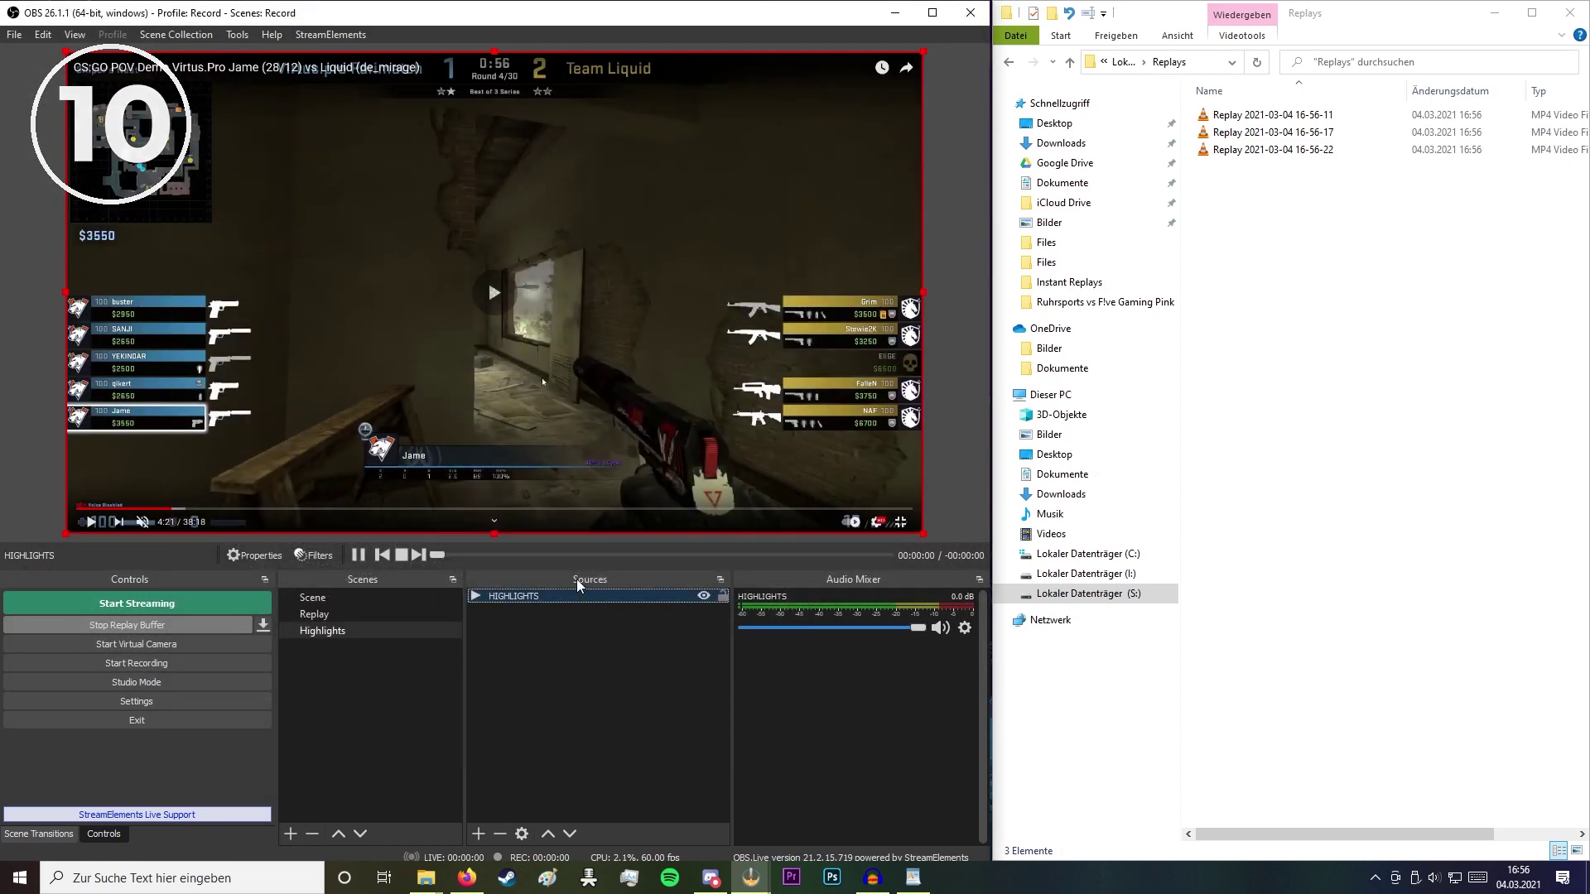